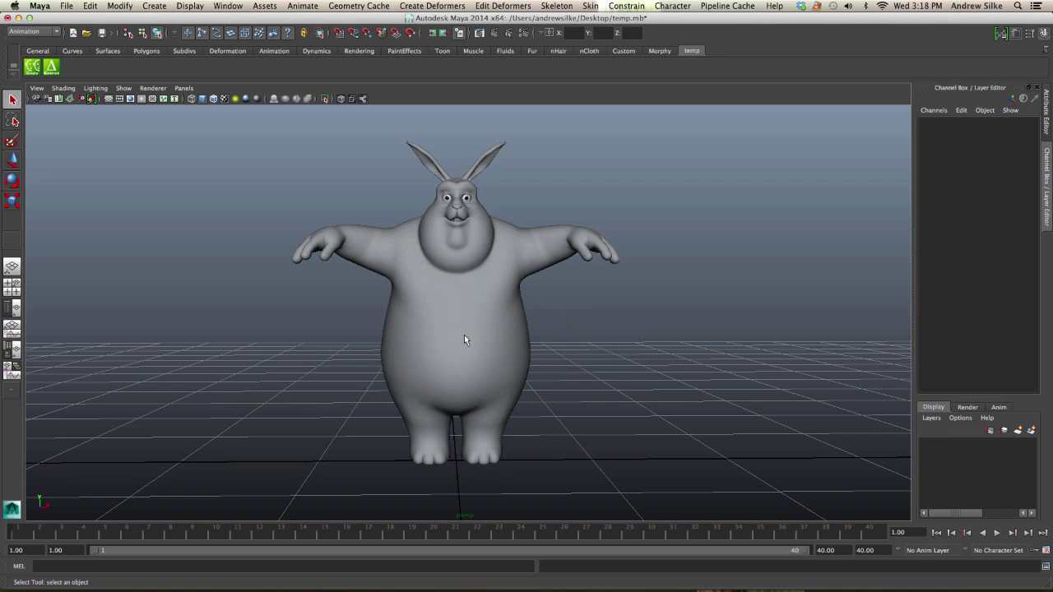
- Play the character's animation and stop at frame 40, the pose with the leg raised
left_click_drag(517, 303, 515, 281, "alt")
right_click_drag(515, 270, 549, 276, "alt")
middle_click_drag(550, 275, 537, 285, "alt")
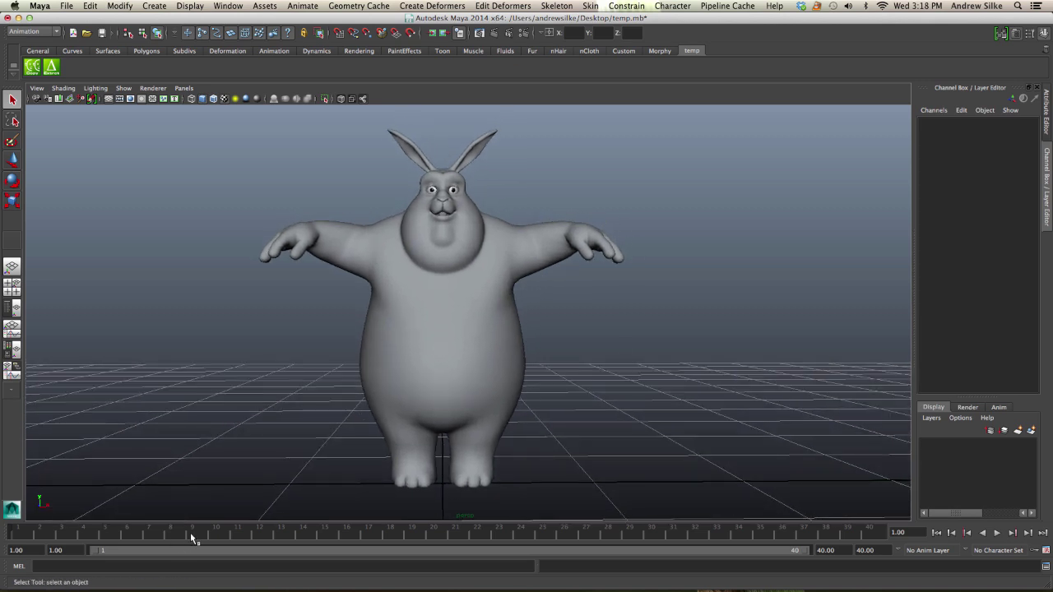
key("alt+v")
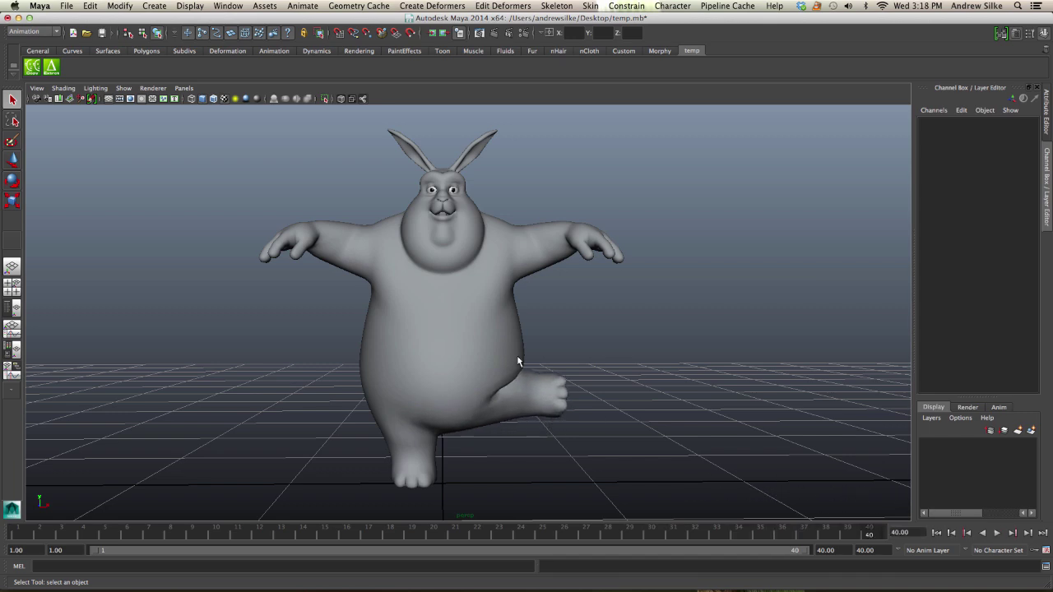
mouse_move(505, 371)
left_mouse_down("alt")
mouse_move(564, 350)
mouse_move(411, 401)
mouse_move(500, 372)
left_mouse_up("alt")
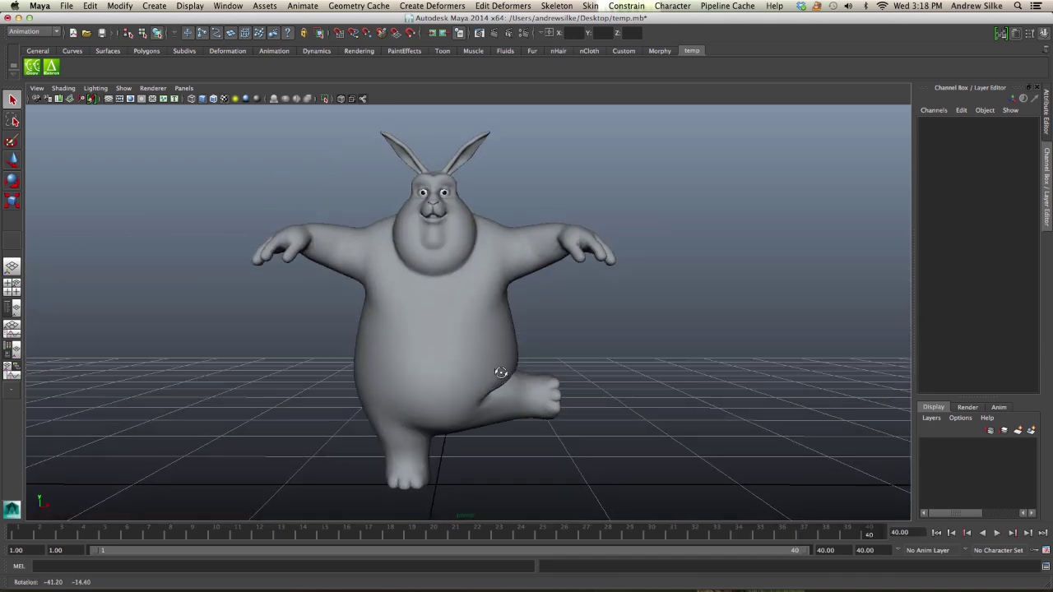
- Duplicate the posed BigBuckBody mesh with the clone script and move the copy beside the original at Translate X 2.286
left_click(532, 268)
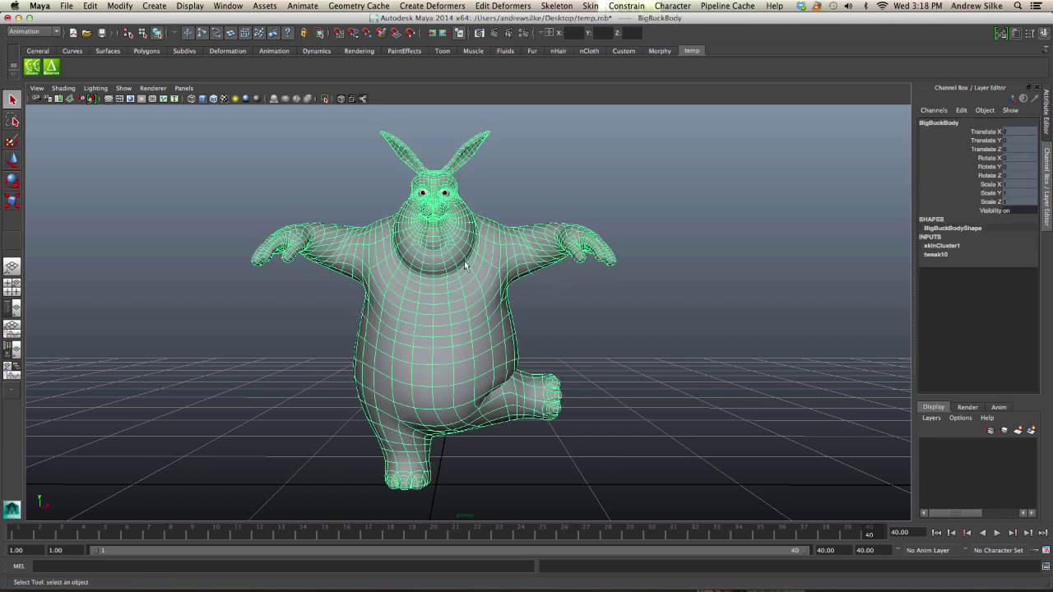
left_click(30, 71)
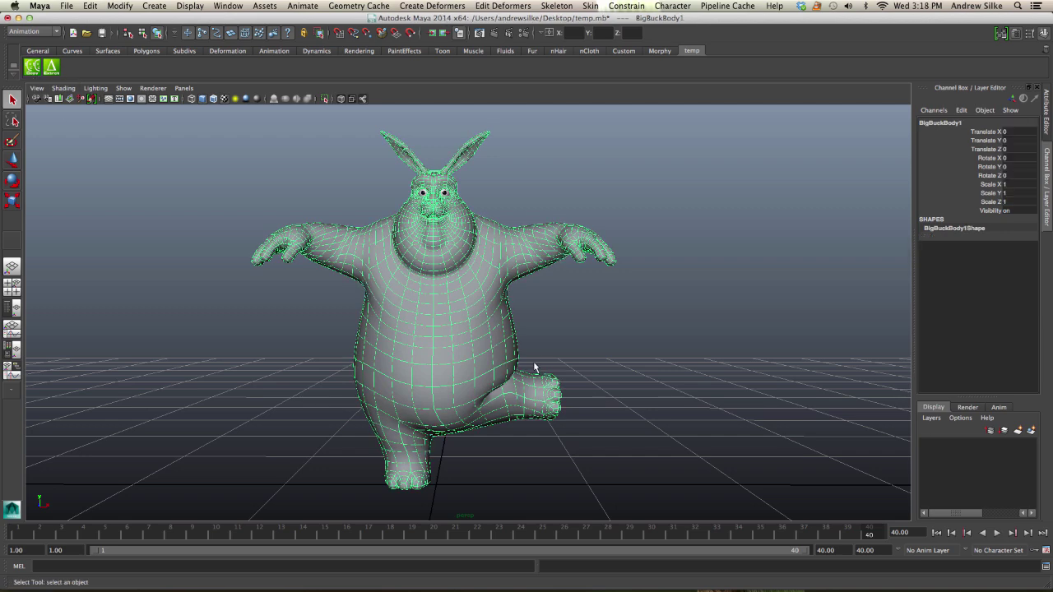
key("w")
middle_click_drag(524, 326, 874, 311, "shift")
right_click_drag(873, 311, 826, 308, "alt")
middle_click_drag(827, 307, 688, 265, "alt")
left_click_drag(688, 265, 584, 292, "alt")
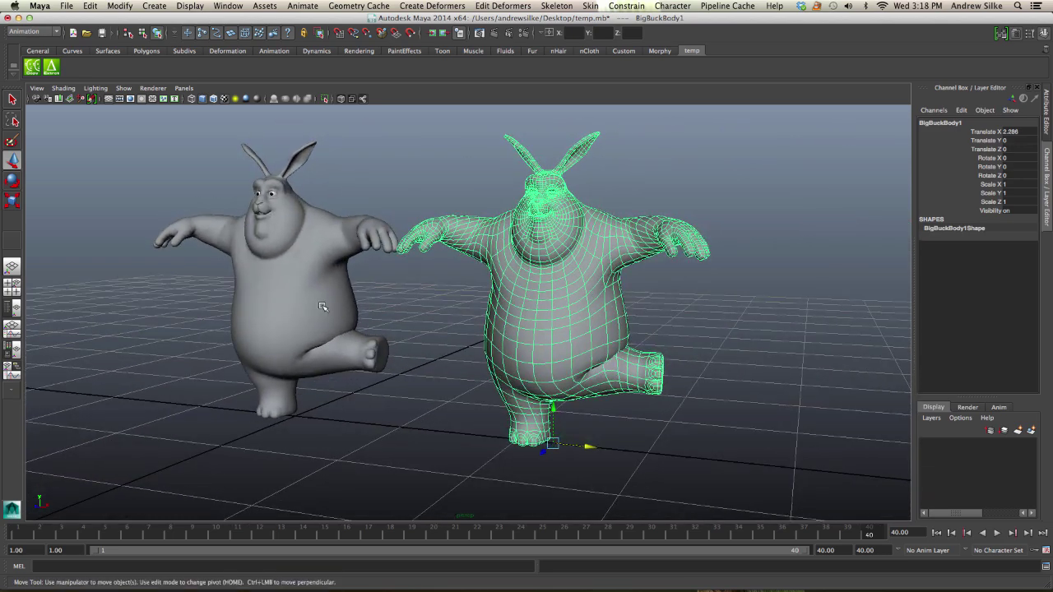
- Examine the crease where the raised leg meets the belly on the duplicated body
right_click_drag(453, 261, 693, 347, "alt")
left_click_drag(693, 347, 543, 285, "alt")
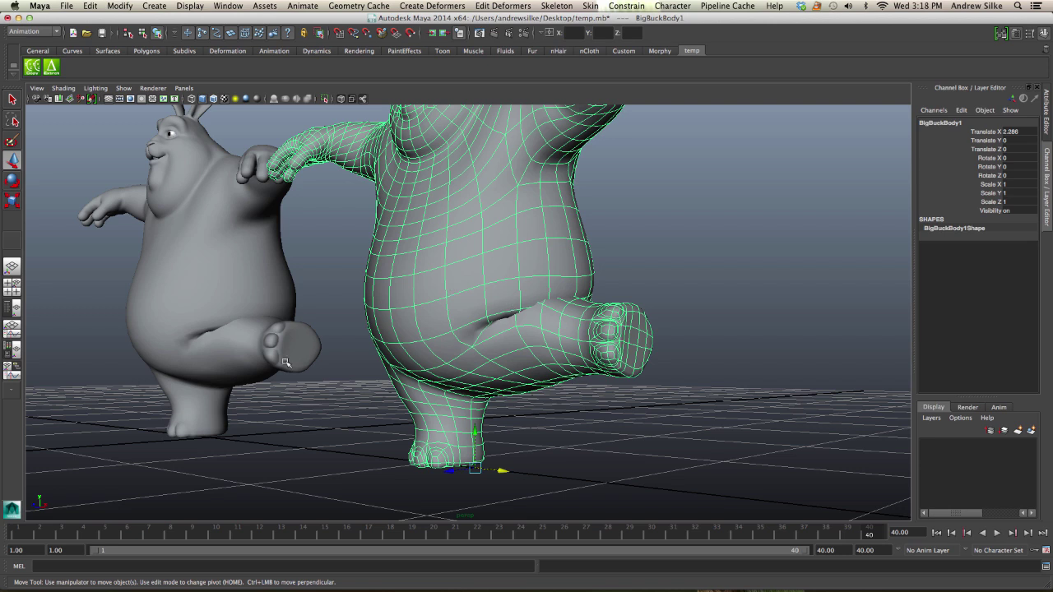
left_click(671, 239)
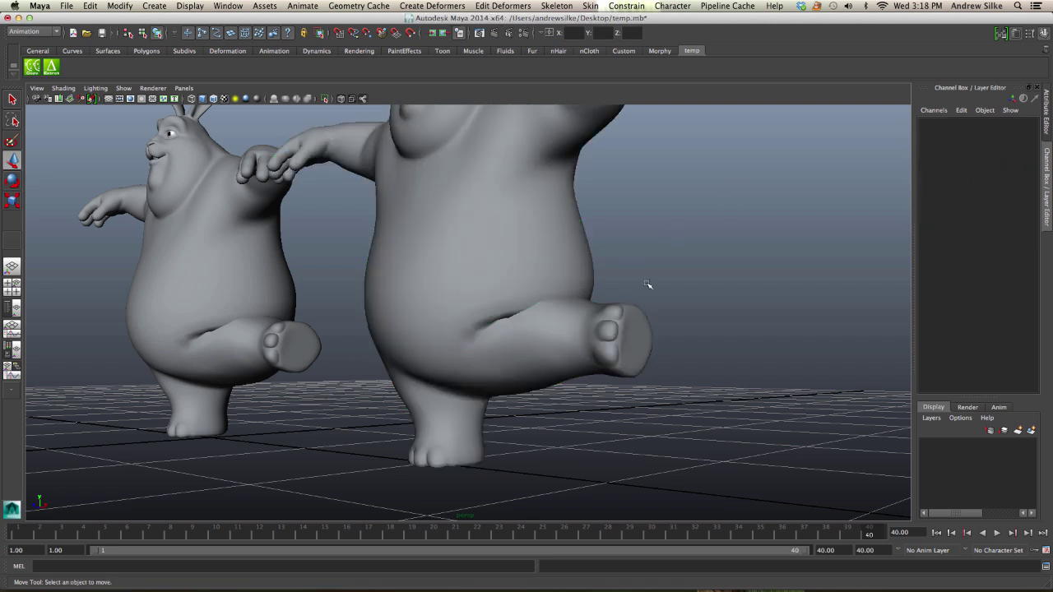
left_click_drag(647, 284, 597, 286, "alt")
right_click_drag(579, 291, 625, 294, "alt")
left_click(559, 277)
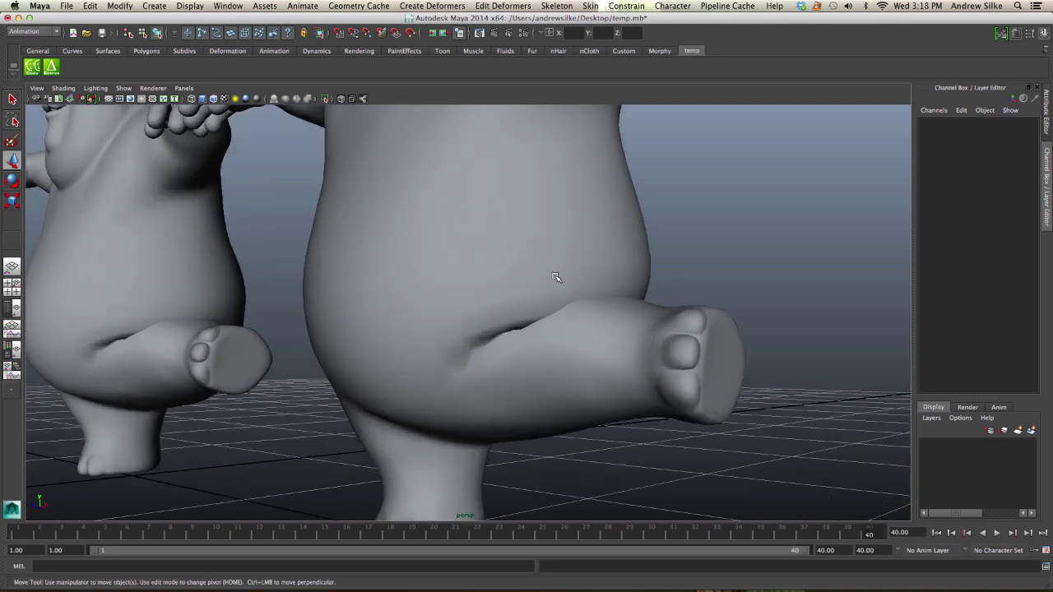
left_click_drag(559, 277, 536, 277, "alt")
right_click_drag(535, 277, 608, 259, "alt")
- Display the duplicate unsmoothed and sculpt the front of its raised-leg hip crease with the Sculpt Geometry Tool
key("1")
key("y")
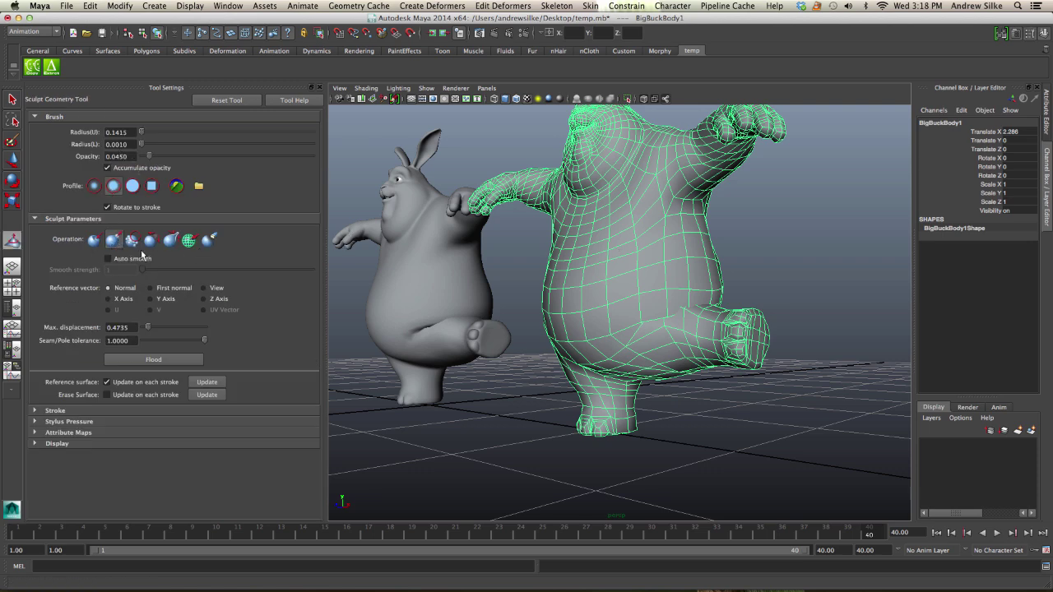
right_click_drag(699, 259, 744, 259, "alt")
left_click_drag(744, 260, 725, 339, "alt")
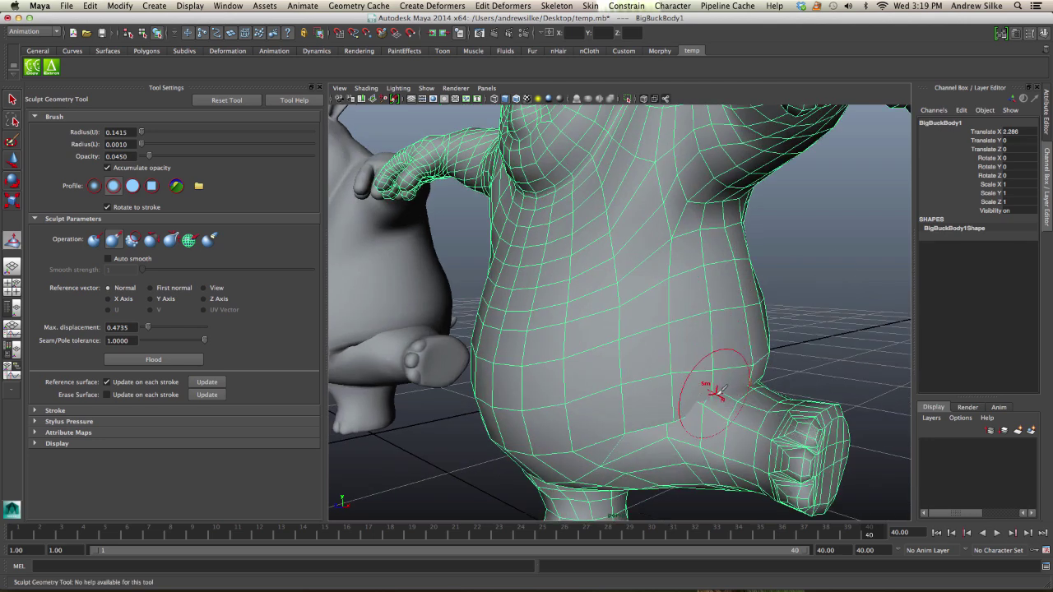
mouse_move(686, 411)
left_mouse_down()
mouse_move(733, 386)
mouse_move(714, 398)
left_mouse_up()
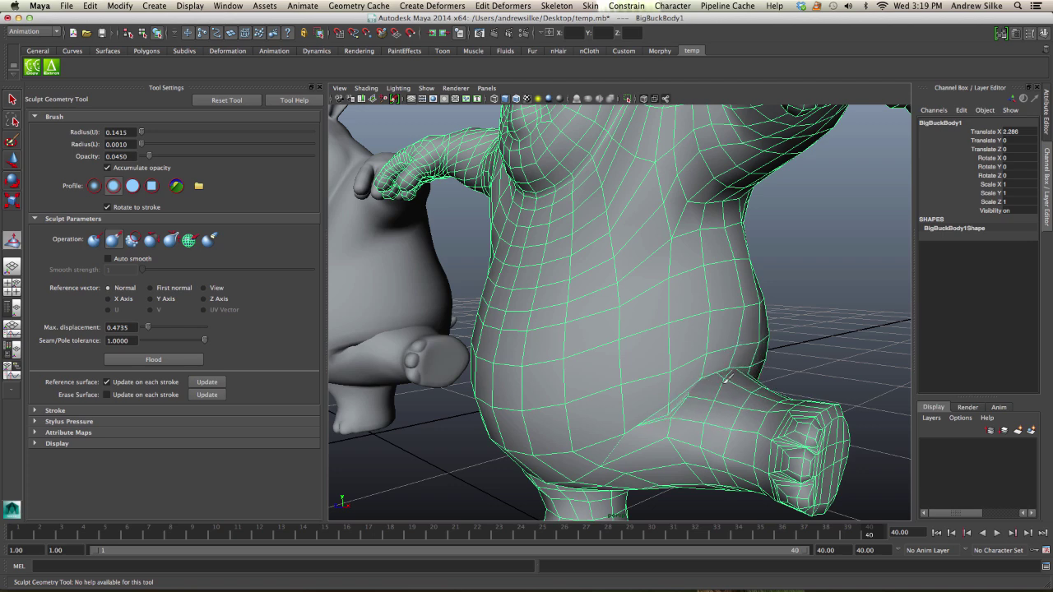
left_click_drag(857, 425, 786, 475, "alt")
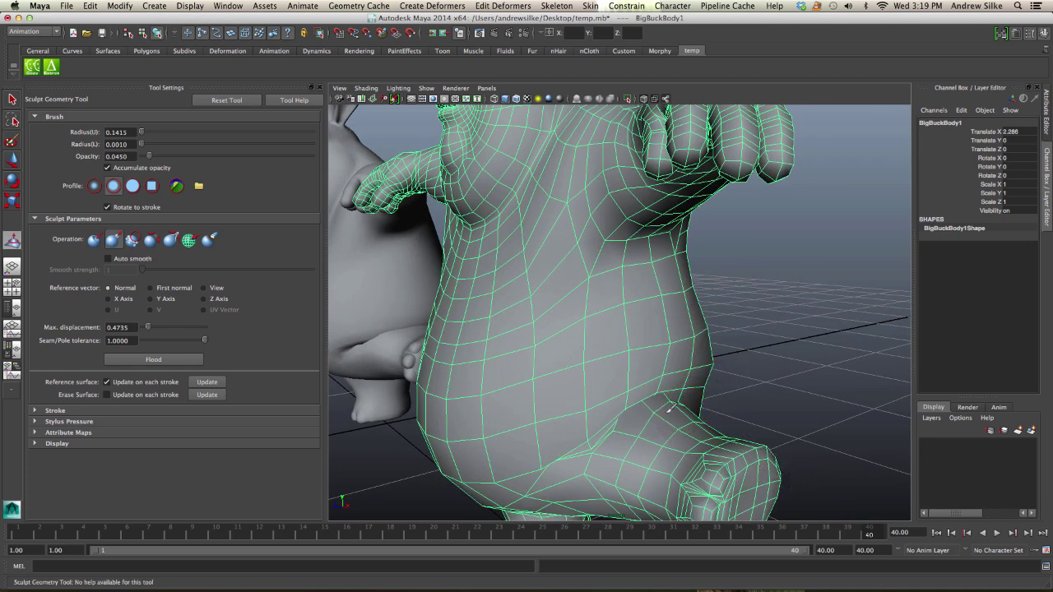
left_click_drag(649, 414, 689, 410)
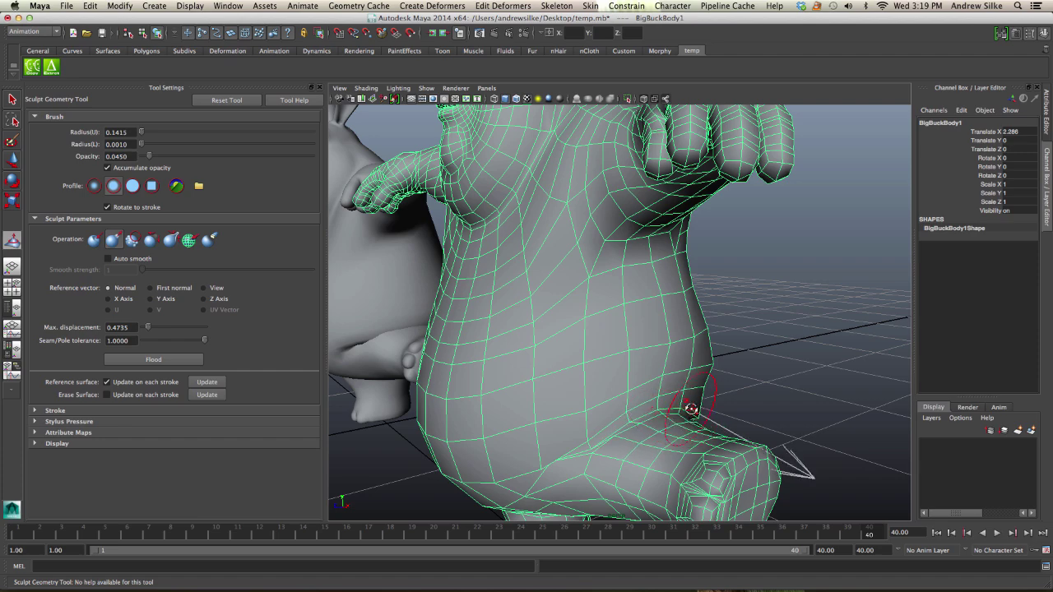
- Sculpt the back and outer side of the duplicate's raised hip, adjusting the brush operation and size
left_click_drag(796, 463, 587, 417, "alt")
middle_click_drag(587, 417, 874, 364, "alt")
right_click_drag(874, 365, 918, 364, "alt")
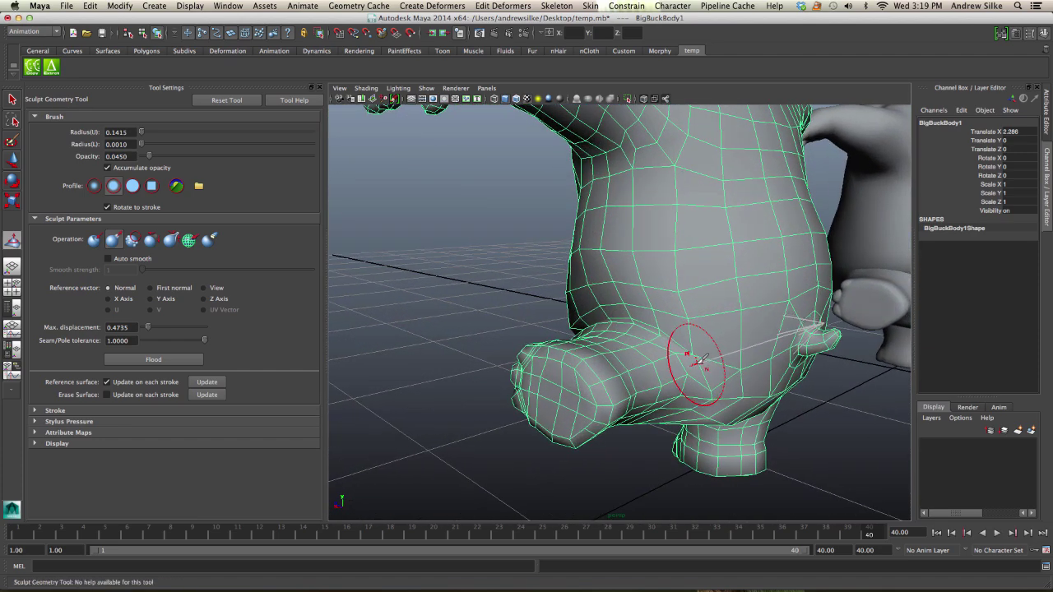
right_click_drag(693, 360, 826, 348, "alt")
mouse_move(708, 365)
left_mouse_down()
mouse_move(728, 377)
mouse_move(684, 352)
left_mouse_up()
mouse_move(605, 331)
left_mouse_down("alt")
mouse_move(690, 322)
mouse_move(615, 343)
mouse_move(658, 333)
left_mouse_up("alt")
right_click_drag(687, 331, 688, 307)
left_click(689, 309)
key("b")
mouse_move(724, 305)
left_mouse_down("alt")
mouse_move(695, 325)
mouse_move(674, 302)
left_mouse_up("alt")
- Preview the sculpted hip in smooth mesh display, then return the duplicate to unsmoothed display
key("w")
left_click_drag(765, 304, 794, 297, "alt")
key("3")
left_click(794, 297)
mouse_move(793, 296)
right_mouse_down("alt")
mouse_move(736, 287)
mouse_move(778, 283)
right_mouse_up("alt")
left_click(683, 276)
key("1")
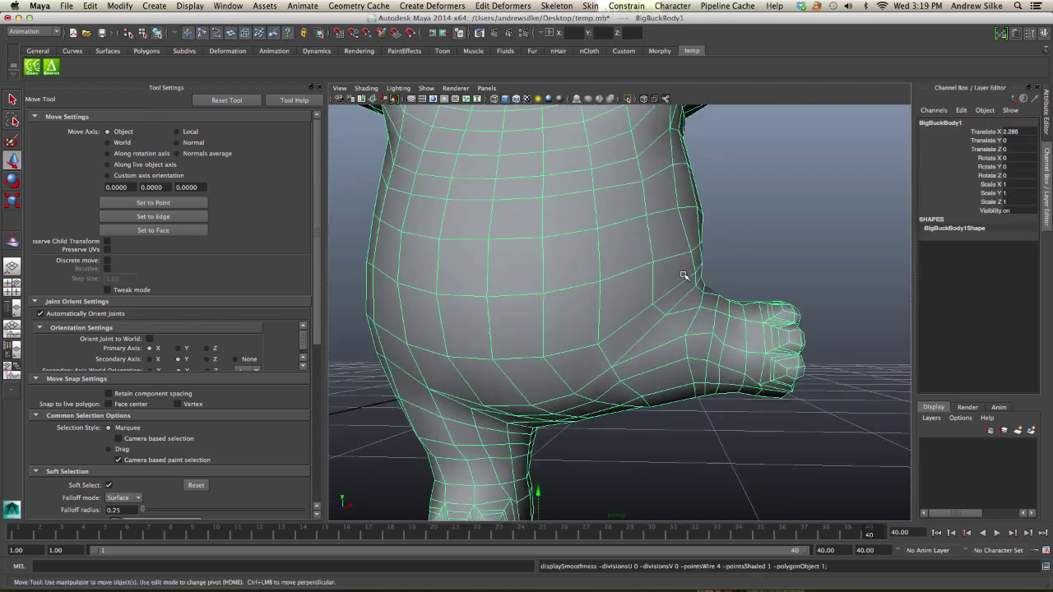
- Resize the sculpt brush and refine the area around the duplicate's raised hip
key("y")
mouse_move(618, 345)
left_mouse_down("alt")
mouse_move(709, 304)
mouse_move(689, 304)
left_mouse_up("alt")
key("b")
mouse_move(810, 298)
left_mouse_down("alt")
mouse_move(763, 301)
mouse_move(657, 280)
left_mouse_up("alt")
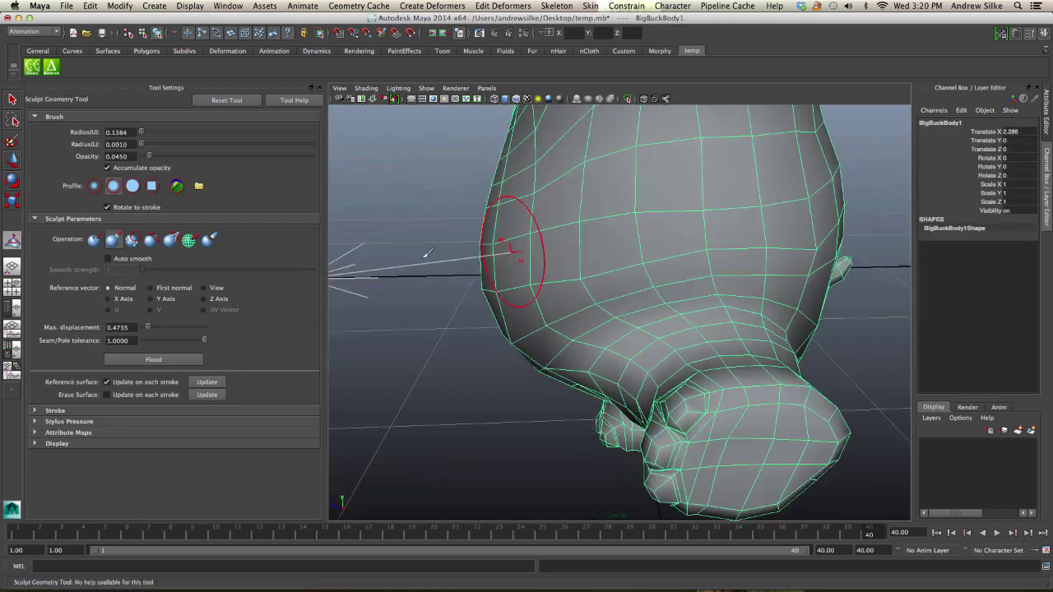
mouse_move(527, 253)
left_mouse_down("alt")
mouse_move(754, 274)
mouse_move(712, 266)
left_mouse_up("alt")
key("b")
left_click_drag(712, 266, 699, 266)
left_click_drag(804, 272, 726, 289, "alt")
- Display the sculpted duplicate smoothed, close the tool settings and compare it with the original body
key("q")
key("3")
left_click(789, 246)
right_click_drag(789, 247, 657, 308, "alt")
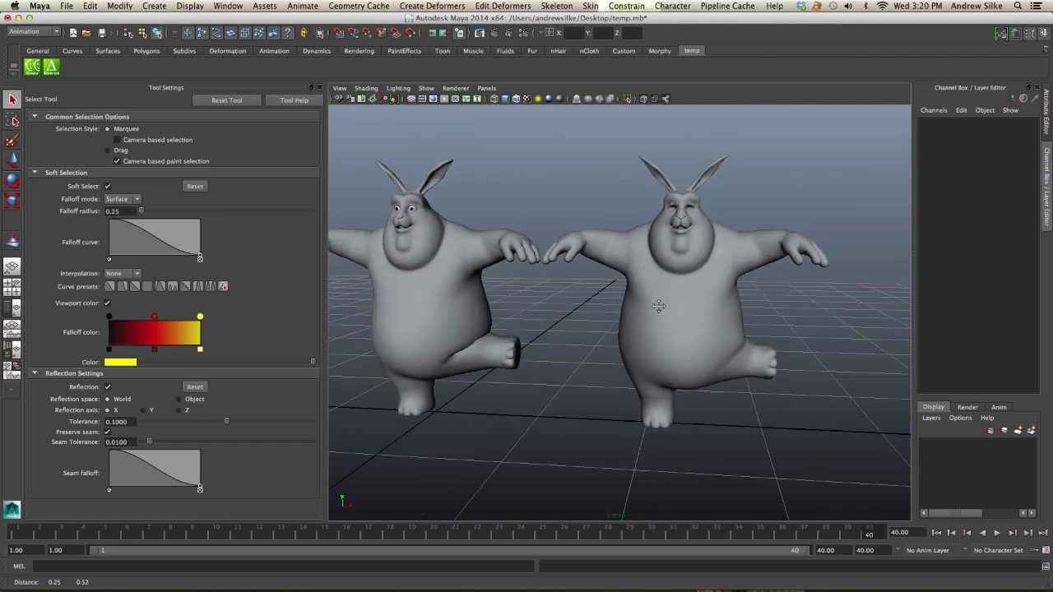
left_click_drag(657, 308, 683, 284, "alt")
left_click(319, 87)
left_click_drag(460, 177, 463, 190, "alt")
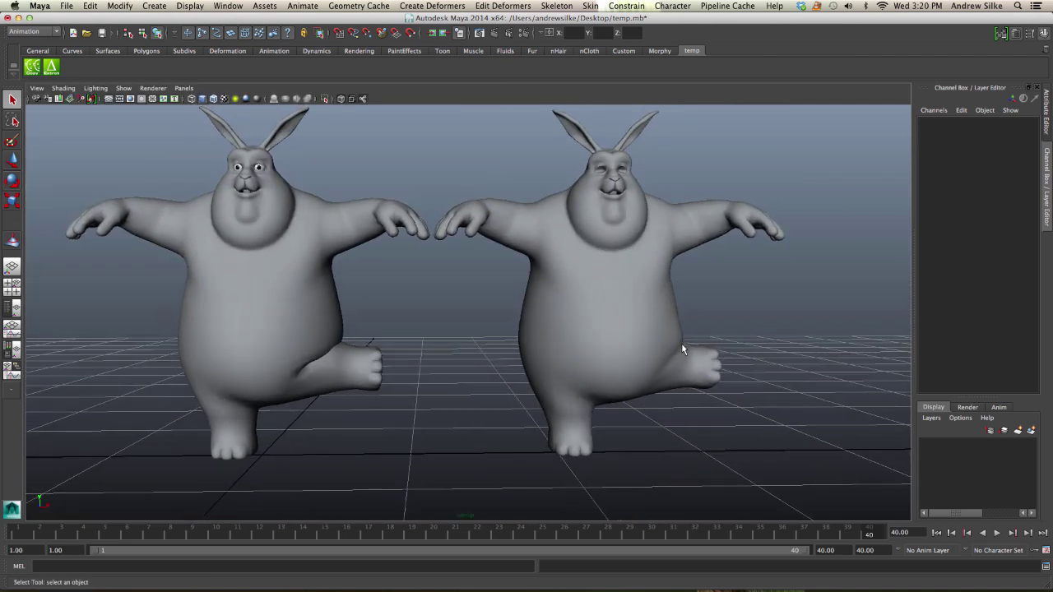
mouse_move(690, 337)
left_mouse_down("alt")
mouse_move(673, 372)
mouse_move(634, 331)
mouse_move(649, 305)
mouse_move(688, 329)
left_mouse_up("alt")
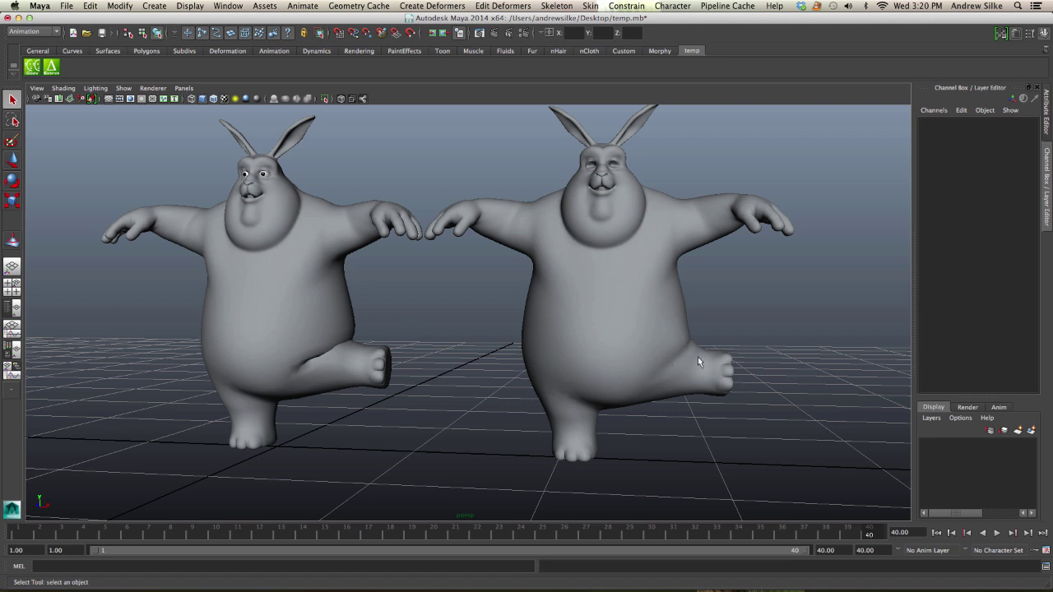
left_click_drag(659, 371, 697, 352, "alt")
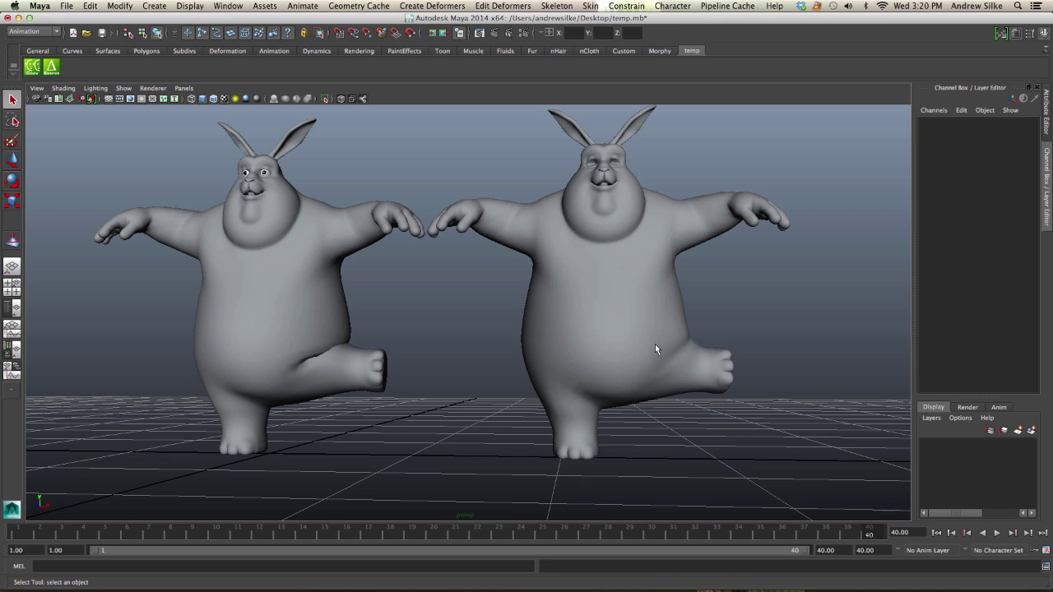
- Select edges at the top of the duplicate's hip crease and move them slightly up and outward
left_click_drag(680, 354, 716, 337, "alt")
middle_click_drag(685, 358, 622, 335, "alt")
right_click_drag(614, 296, 781, 325, "alt")
left_click(779, 332)
key("F10")
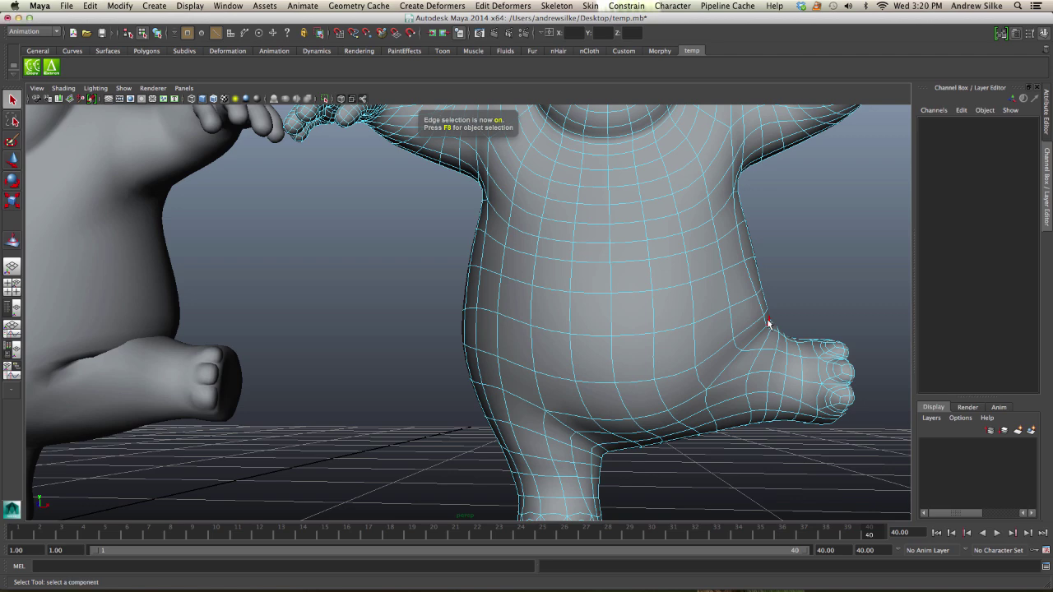
left_click(765, 319)
mouse_move(766, 316)
left_mouse_down("alt")
mouse_move(733, 329)
mouse_move(755, 355)
mouse_move(774, 345)
mouse_move(765, 319)
mouse_move(759, 324)
left_mouse_up("alt")
left_click(733, 362, "shift")
key("w")
left_click_drag(756, 302, 762, 290)
- Return to object selection, deselect the duplicate and compare the corrected hip with the original
key("q")
left_click(755, 293)
key("w")
key("F8")
left_click(870, 271)
right_click_drag(876, 270, 726, 285, "alt")
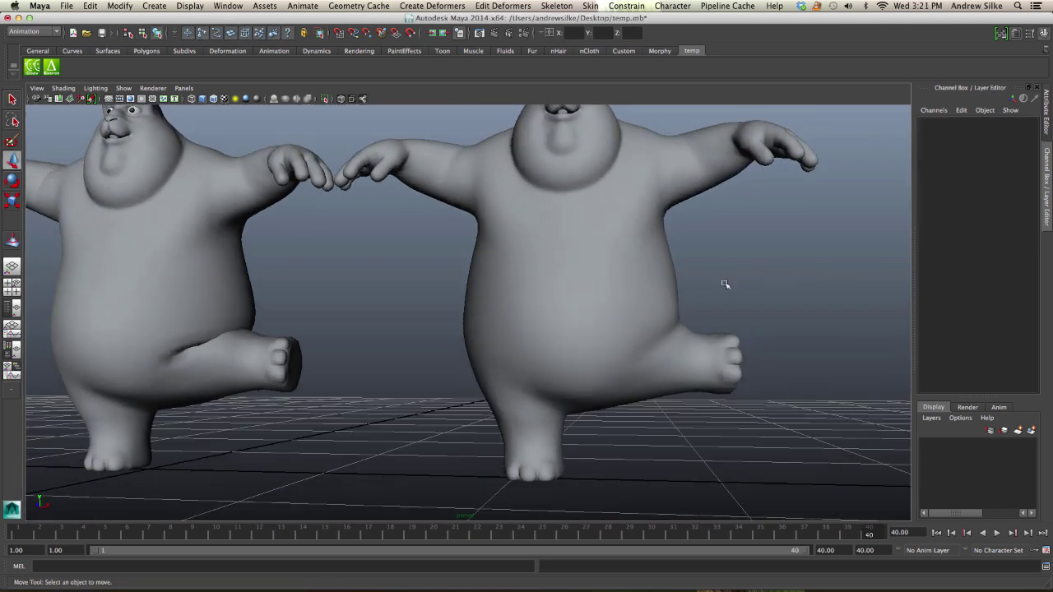
middle_click_drag(610, 305, 790, 301, "alt")
right_click_drag(790, 301, 554, 307, "alt")
left_click_drag(554, 307, 561, 323, "alt")
mouse_move(627, 305)
left_mouse_down("alt")
mouse_move(641, 312)
mouse_move(632, 315)
mouse_move(640, 308)
left_mouse_up("alt")
key("q")
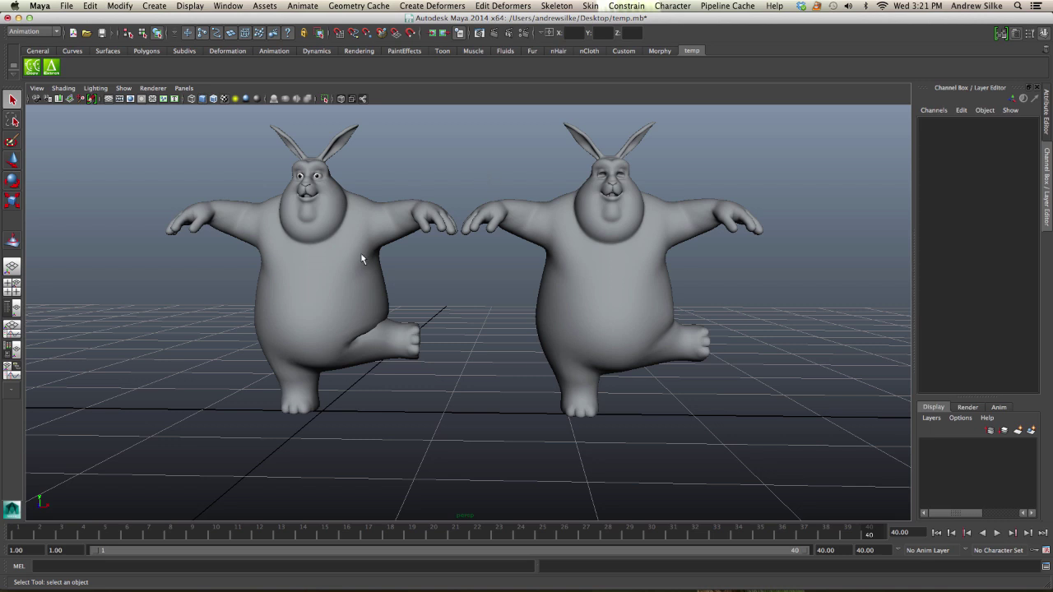
middle_click_drag(360, 248, 346, 269, "alt")
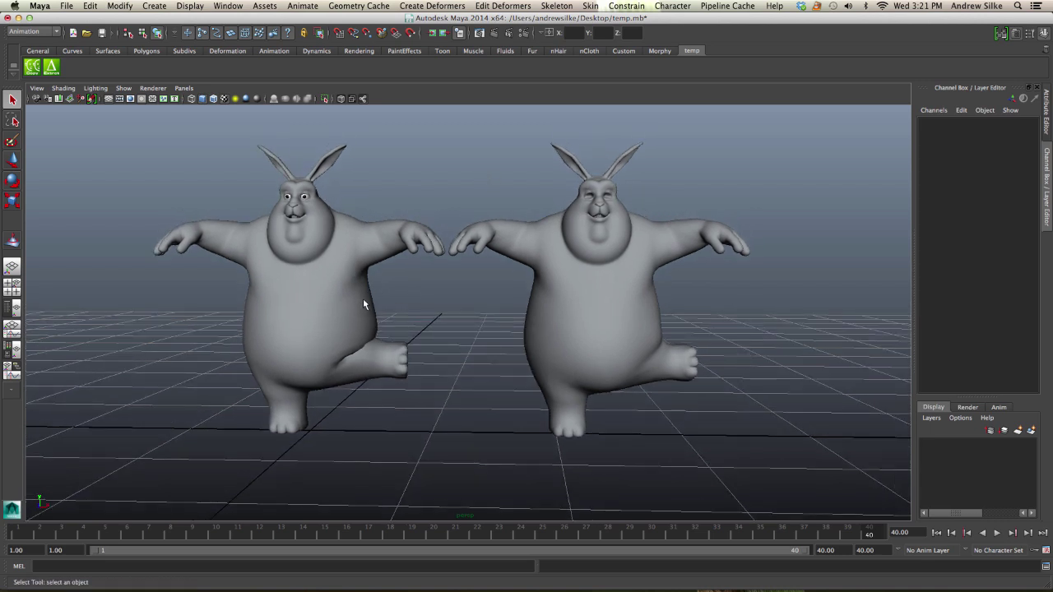
- Select the original body followed by the sculpted duplicate and extract a corrective shape with the extract script
left_click(364, 300)
left_click_drag(294, 265, 315, 268, "alt")
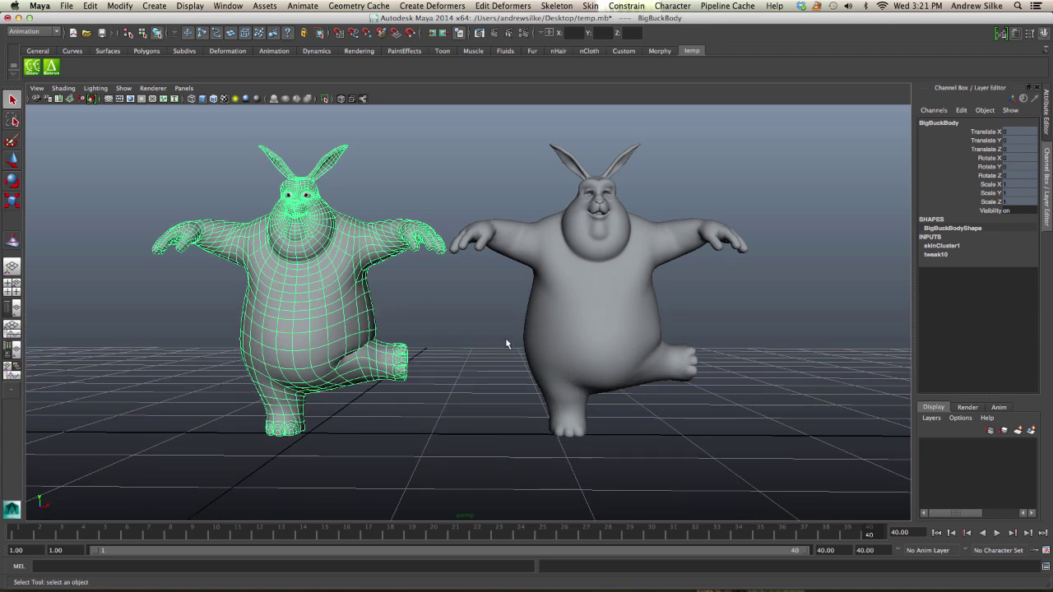
left_click(602, 284, "shift")
left_click_drag(664, 310, 558, 308, "alt")
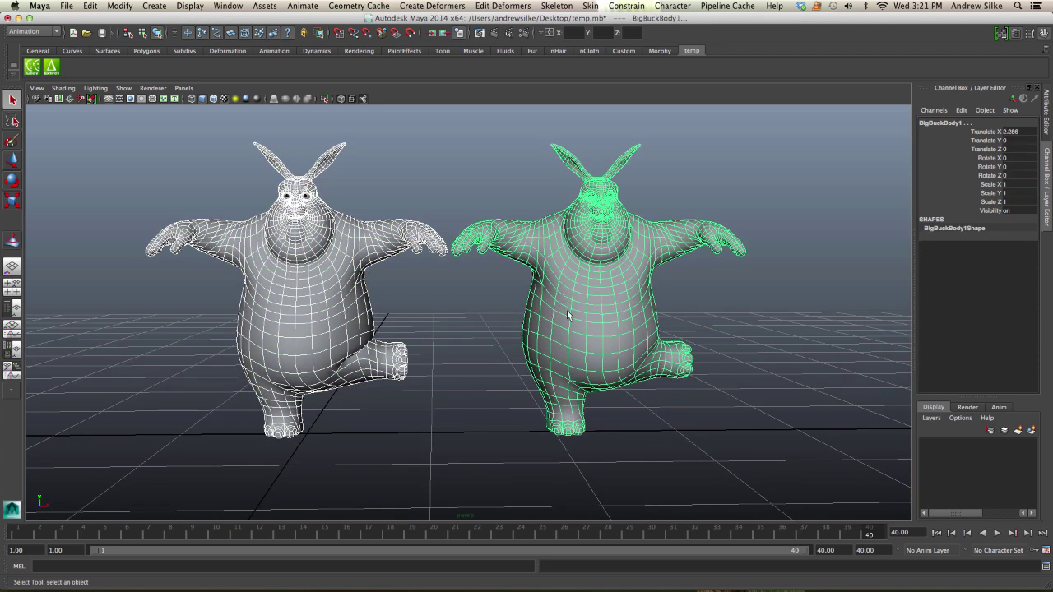
left_click(55, 73)
scroll(364, 181, "down", 1)
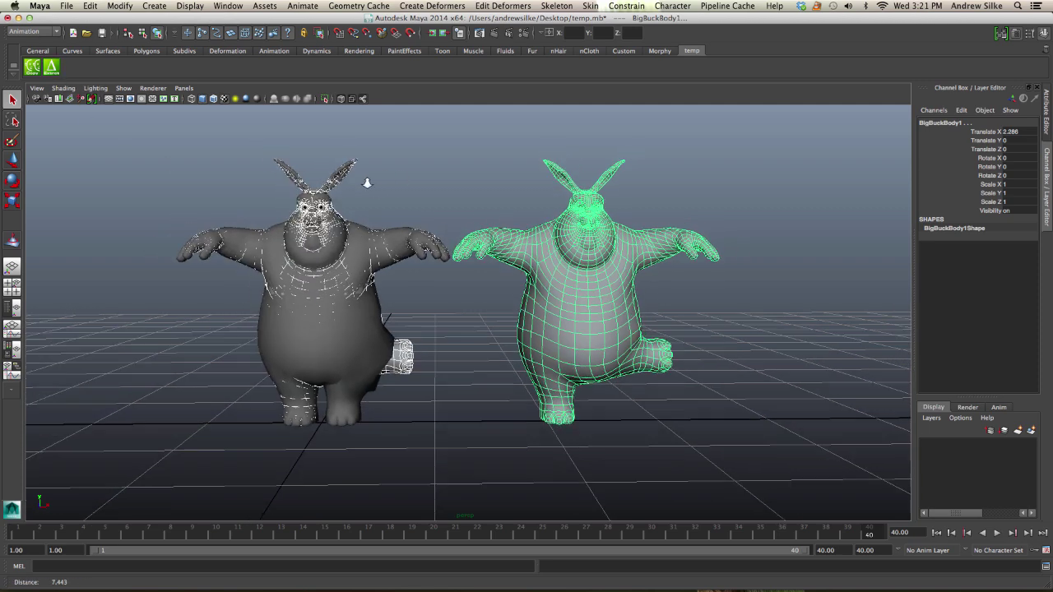
- Move the extracted corrective body out beside the sculpted duplicate, to Translate X 4.677
left_click(386, 340)
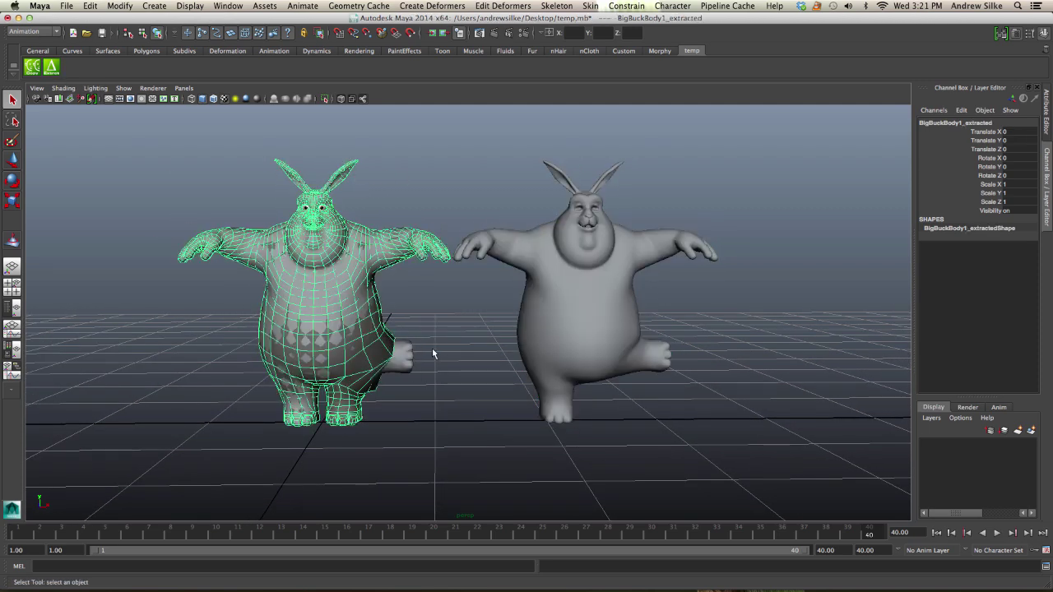
key("w")
middle_click_drag(281, 339, 797, 340, "shift")
- Inspect the extracted corrective shape from behind and from the front, and deselect it
left_click_drag(706, 336, 676, 333, "alt")
middle_click_drag(724, 305, 576, 319, "alt")
left_click_drag(747, 376, 629, 360, "alt")
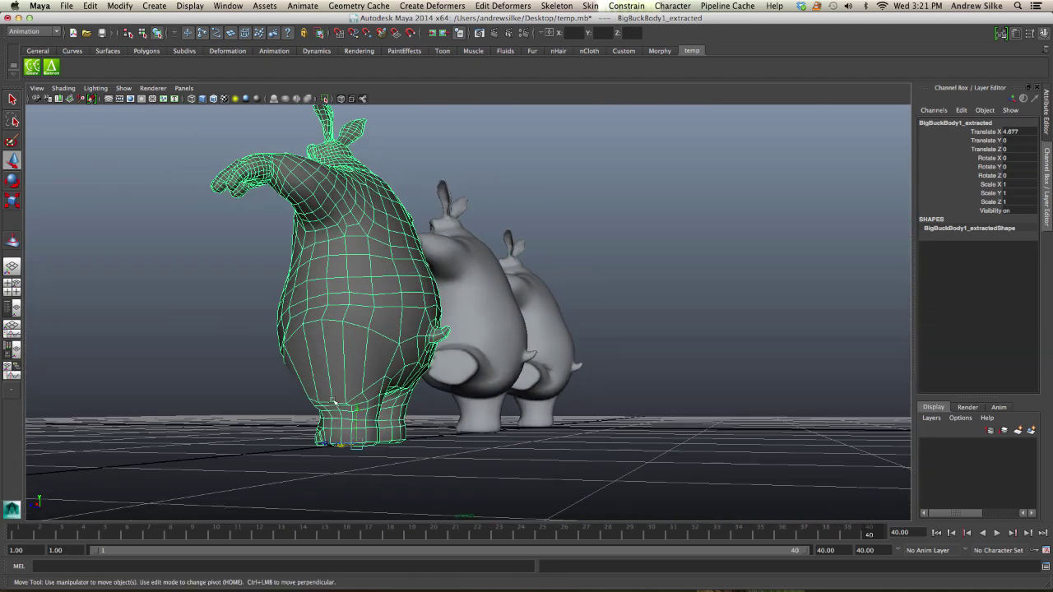
left_click_drag(314, 397, 442, 394, "alt")
left_click_drag(735, 328, 750, 343, "alt")
left_click_drag(643, 355, 608, 331, "alt")
key("q")
left_click(775, 299)
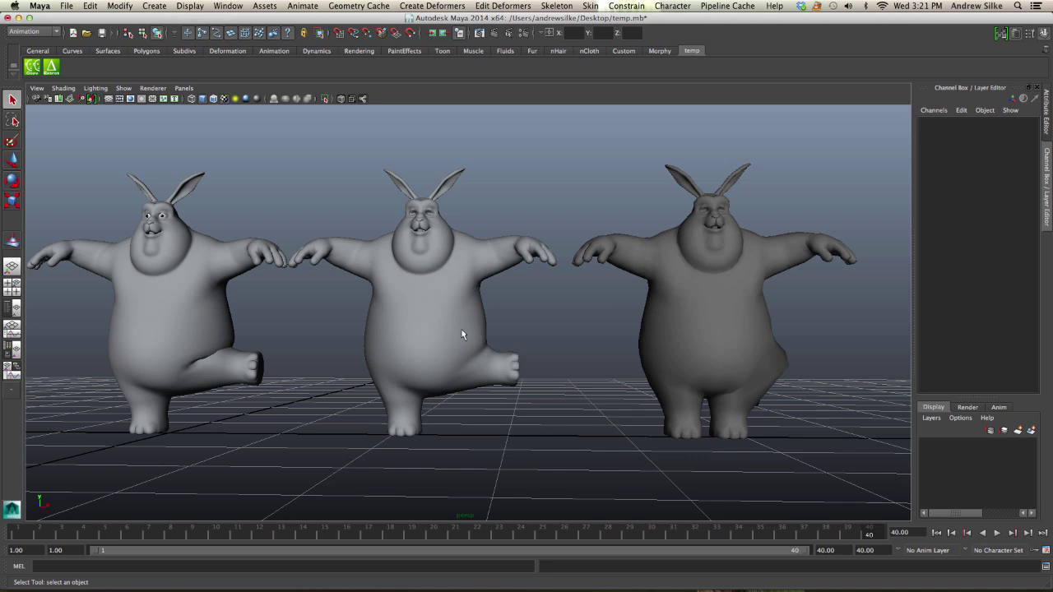
middle_click_drag(699, 295, 758, 278, "alt")
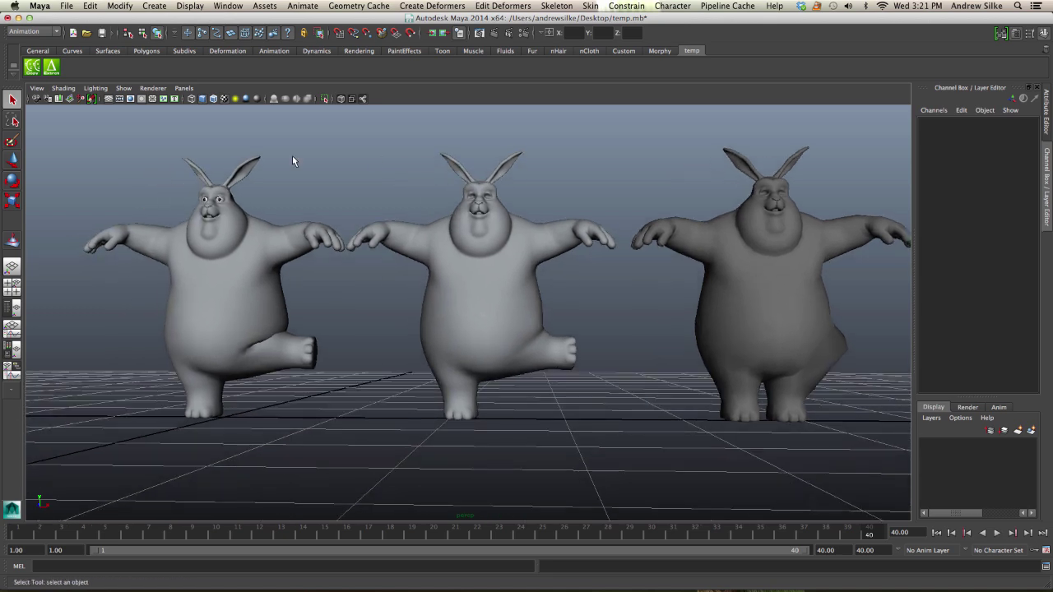
- Select the extracted shape followed by the original body and create a blend shape with the deformation order Front of chain
left_click(766, 272)
left_click(265, 308, "shift")
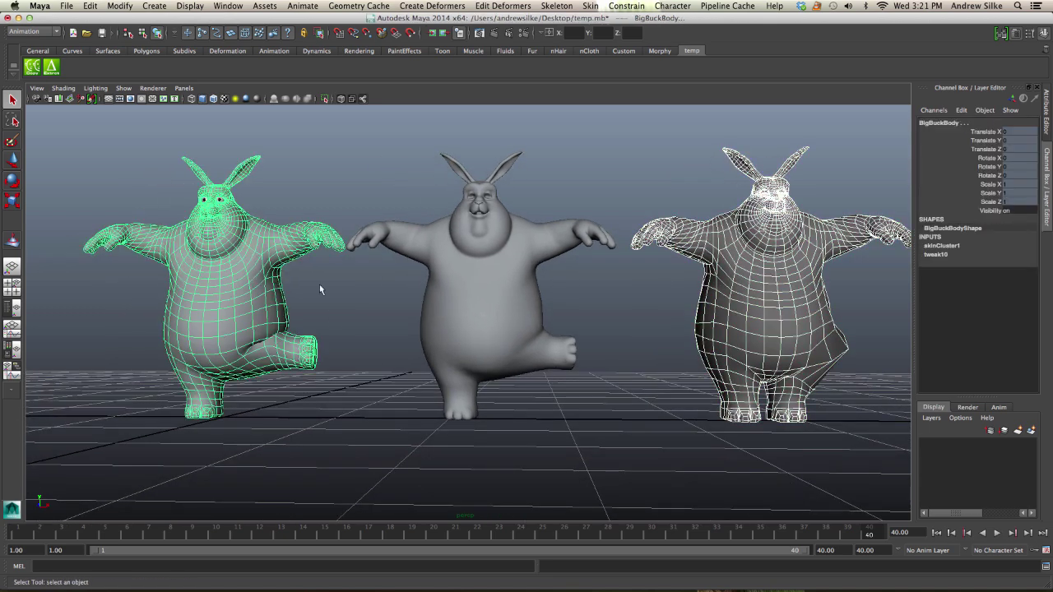
middle_click_drag(395, 285, 495, 266, "alt")
key("space")
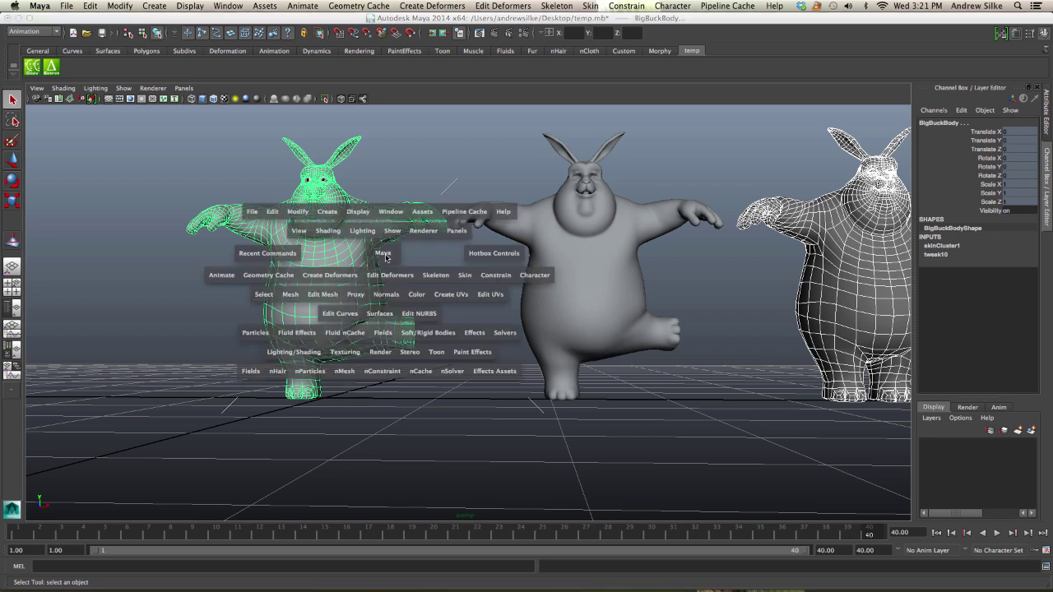
left_click(322, 278)
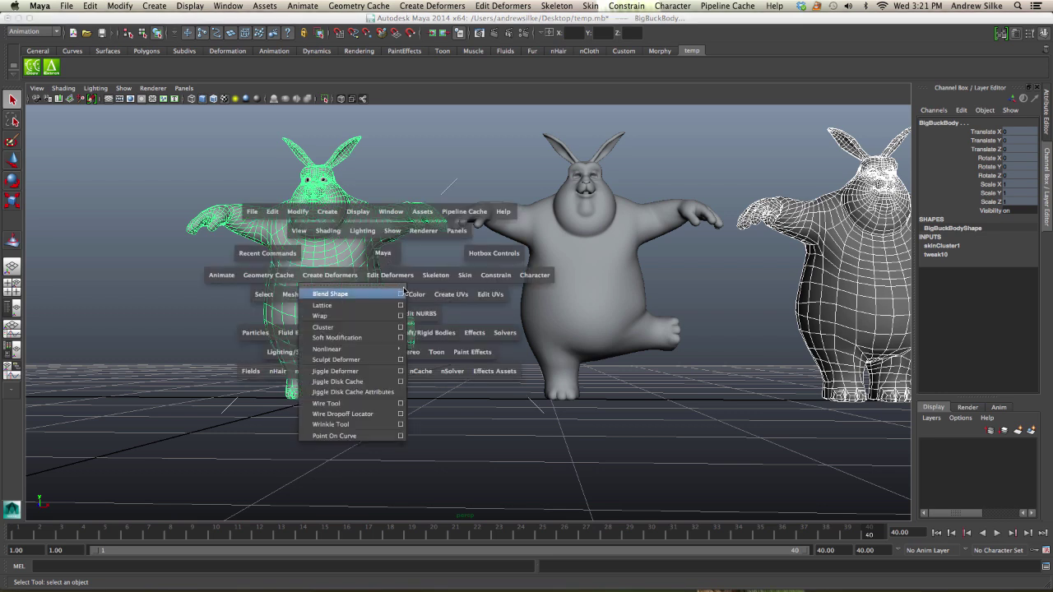
left_click_drag(404, 293, 403, 294)
left_click(386, 121)
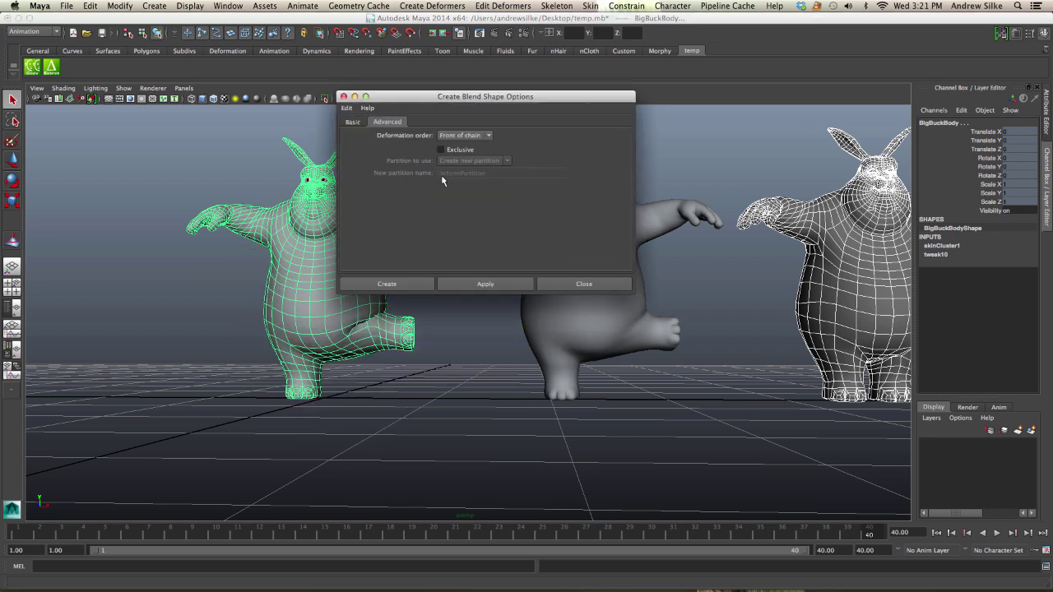
left_click(387, 283)
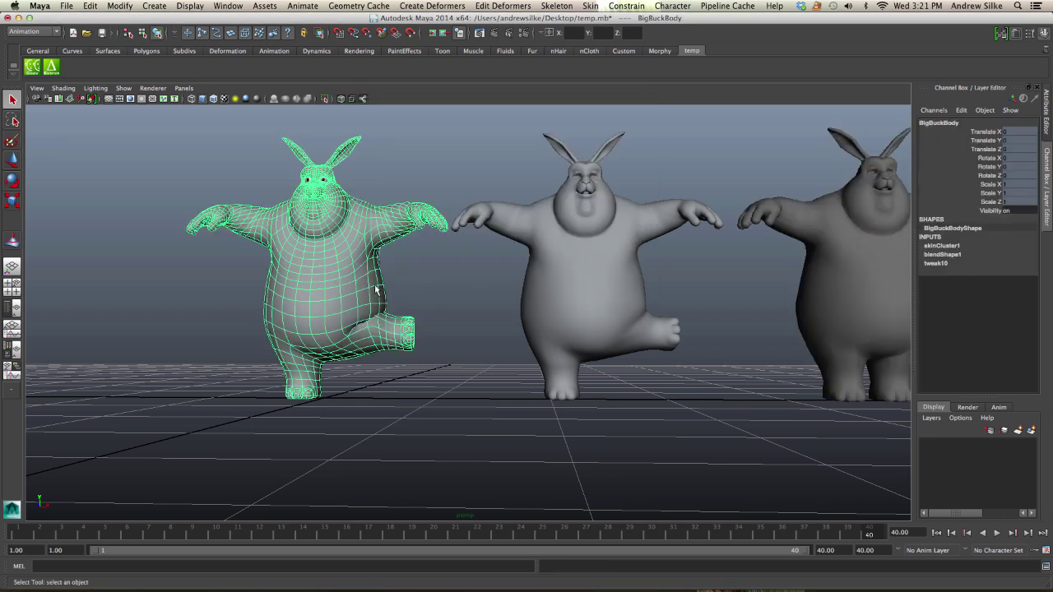
- Set the original body's BigBuckBody1_extracted blend shape weight to 1 and clear the selection
left_click(935, 257)
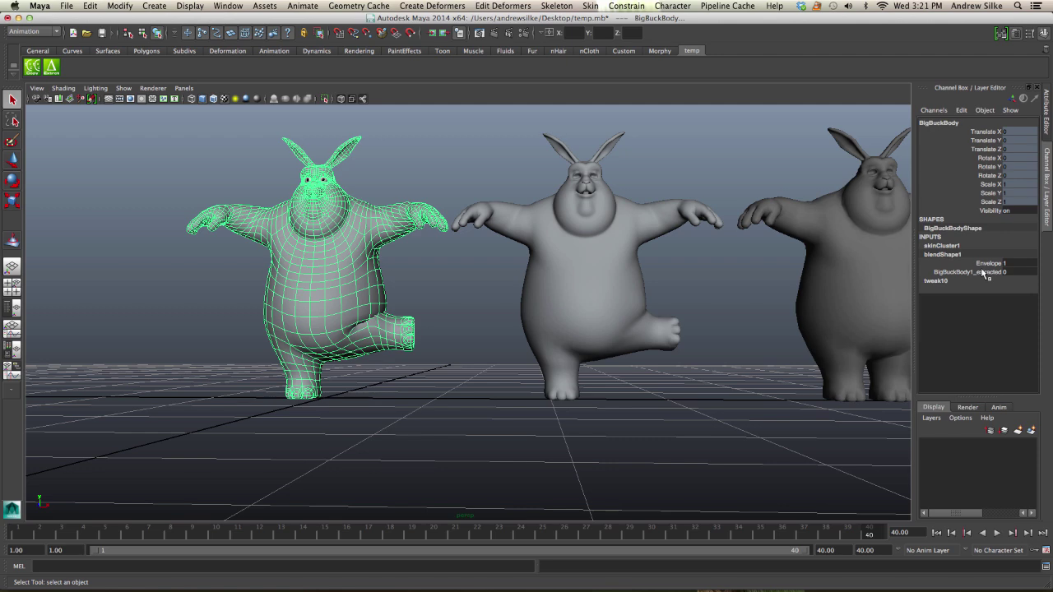
left_click(978, 271)
middle_click_drag(445, 384, 487, 381)
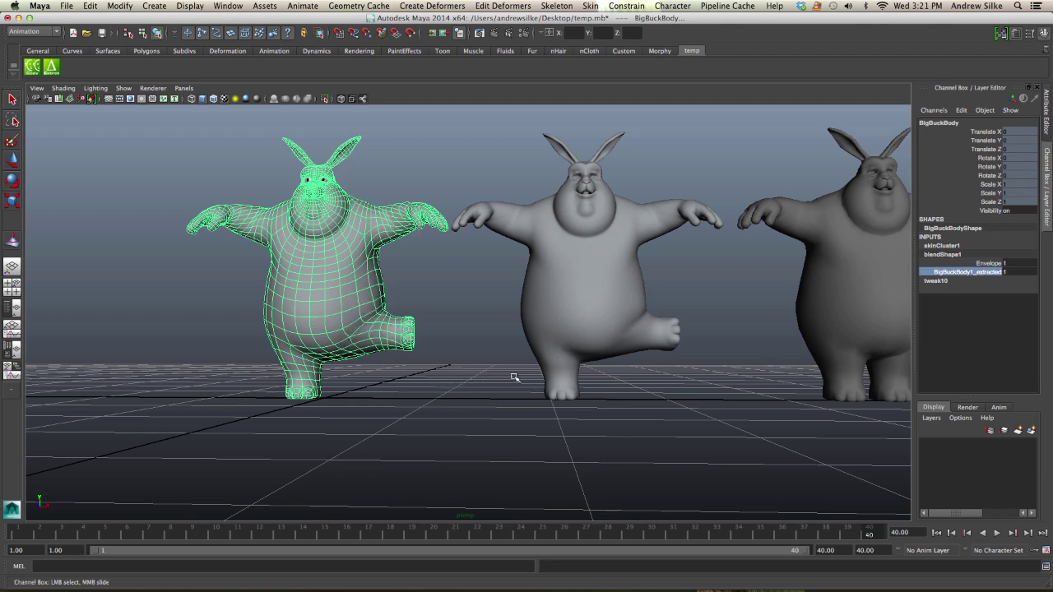
left_click_drag(515, 379, 379, 342, "alt")
left_click(456, 375)
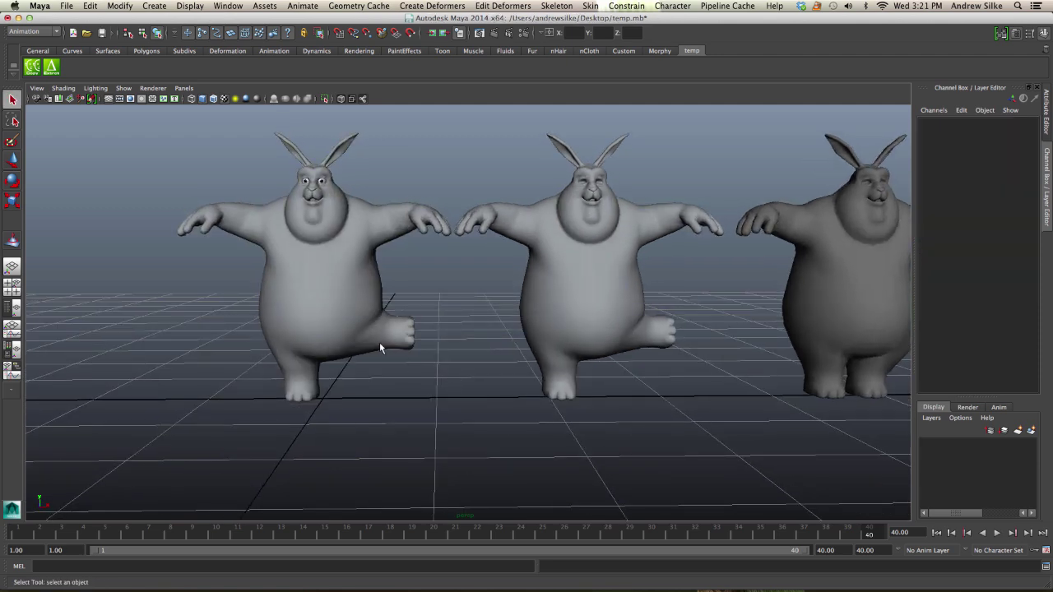
- Place the sculpted duplicate over the original at Translate X 0 to compare their shapes, and undo the move
left_click(663, 286)
double_click(1016, 132)
type("0")
key("Return")
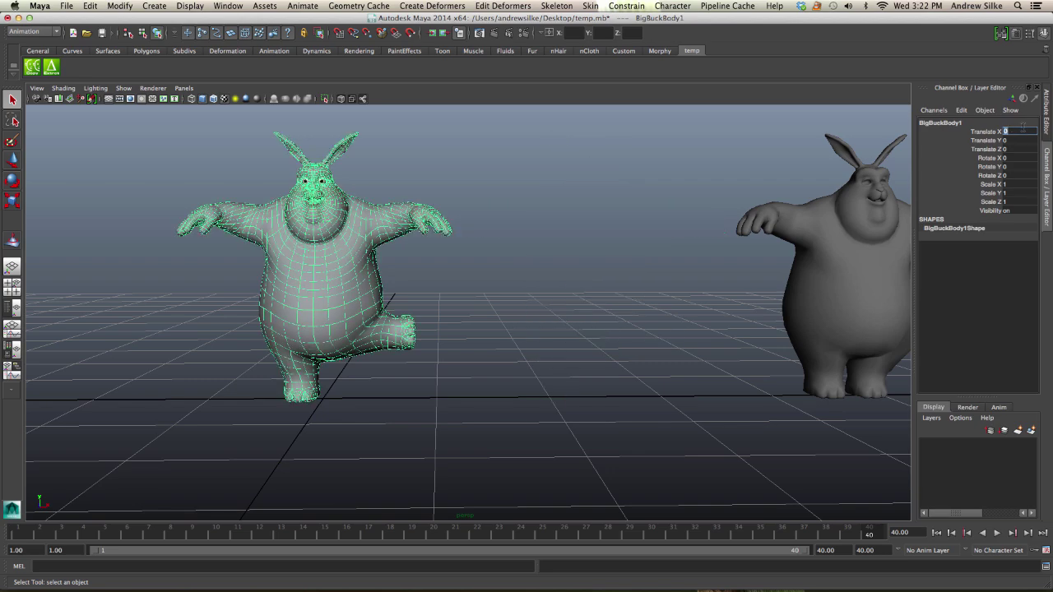
left_click_drag(560, 343, 497, 400, "alt")
key("z")
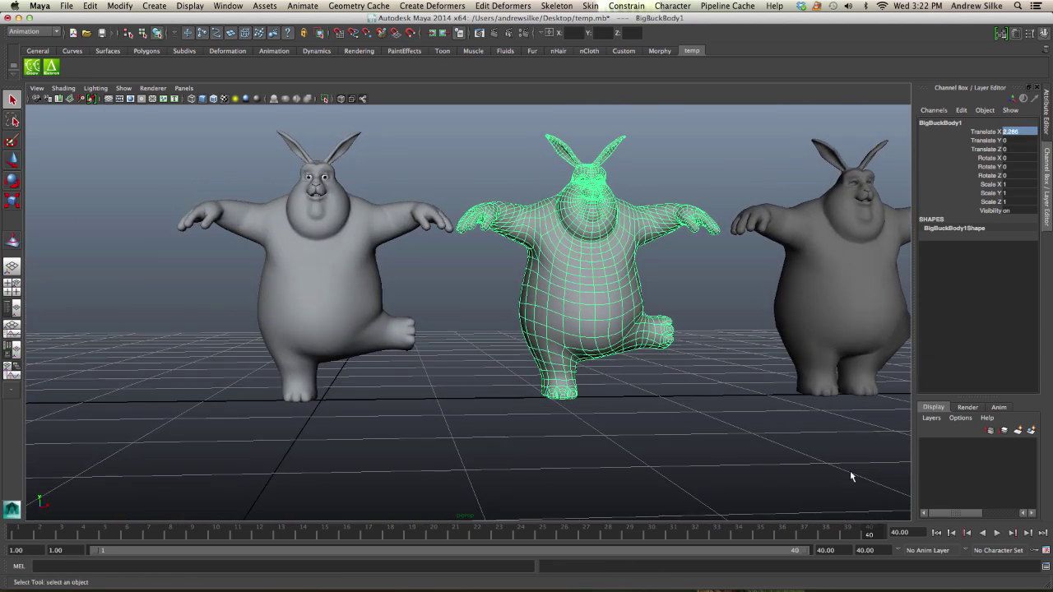
- Return to frame 1 and examine the original body's hip in the rest pose beside the extracted shape
left_click_drag(865, 534, 18, 533)
left_click_drag(436, 471, 705, 388, "alt")
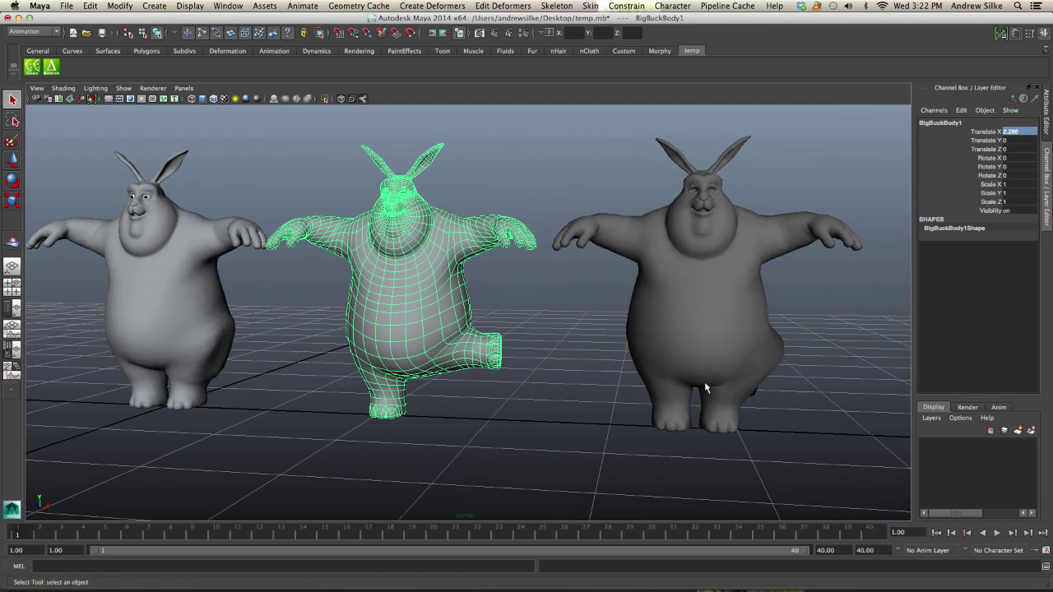
left_click_drag(422, 345, 329, 317, "alt")
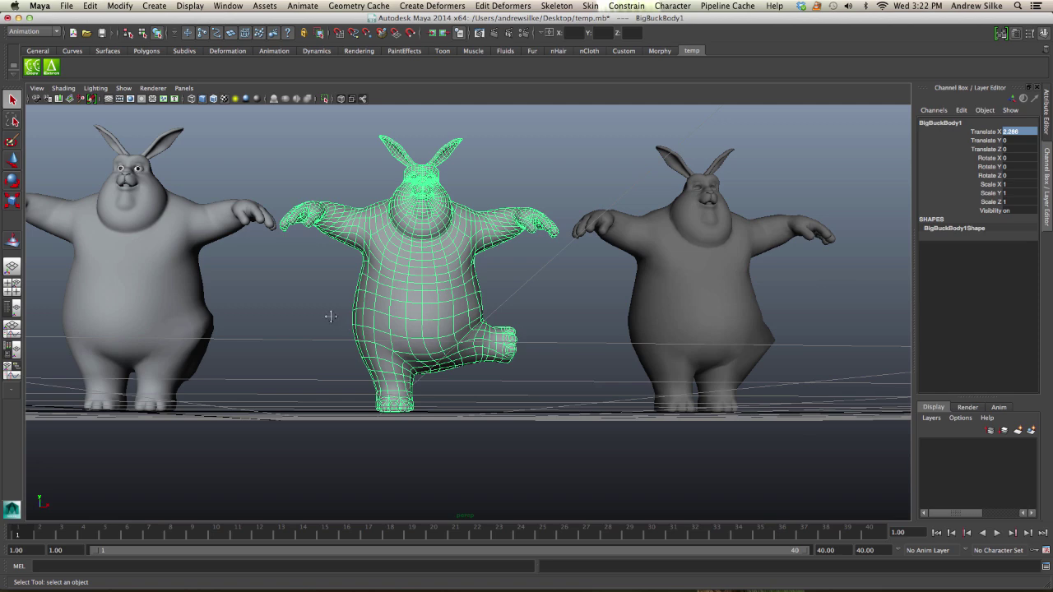
middle_click_drag(329, 316, 585, 332, "alt")
left_click_drag(585, 332, 510, 360, "alt")
right_click_drag(510, 360, 534, 365, "alt")
- Select the original body and key its BigBuckBody1_extracted blend shape weight of 1 at frame 40
left_click(455, 351)
middle_click_drag(492, 335, 565, 320, "alt")
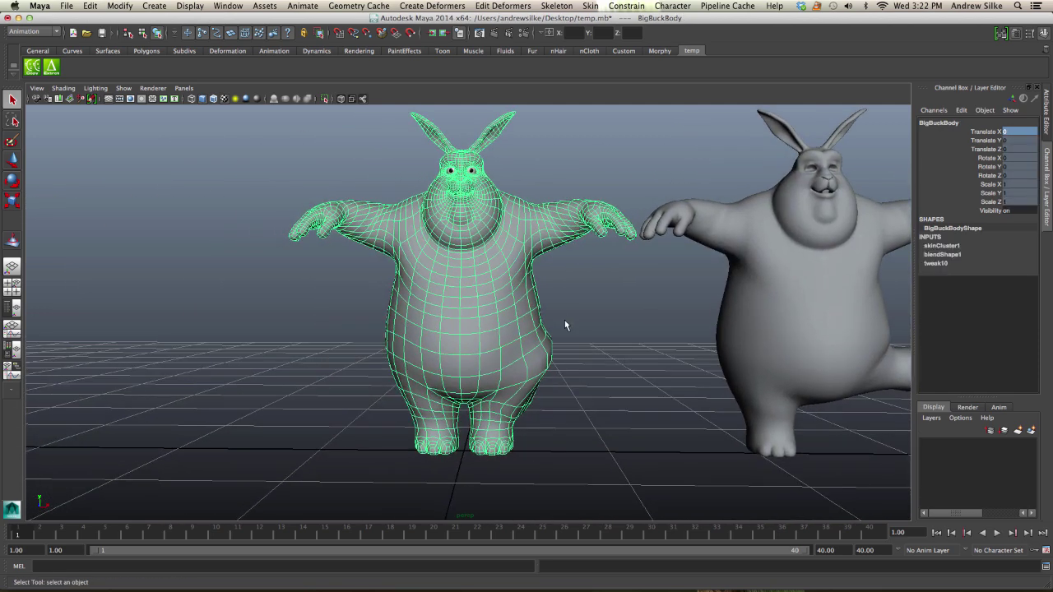
left_click(941, 256)
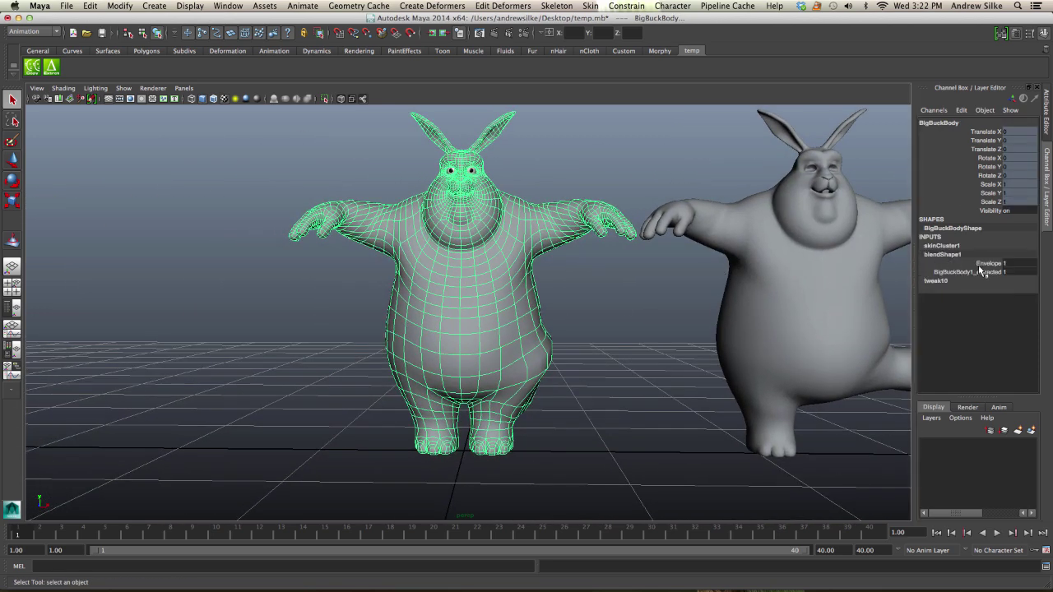
left_click(979, 271)
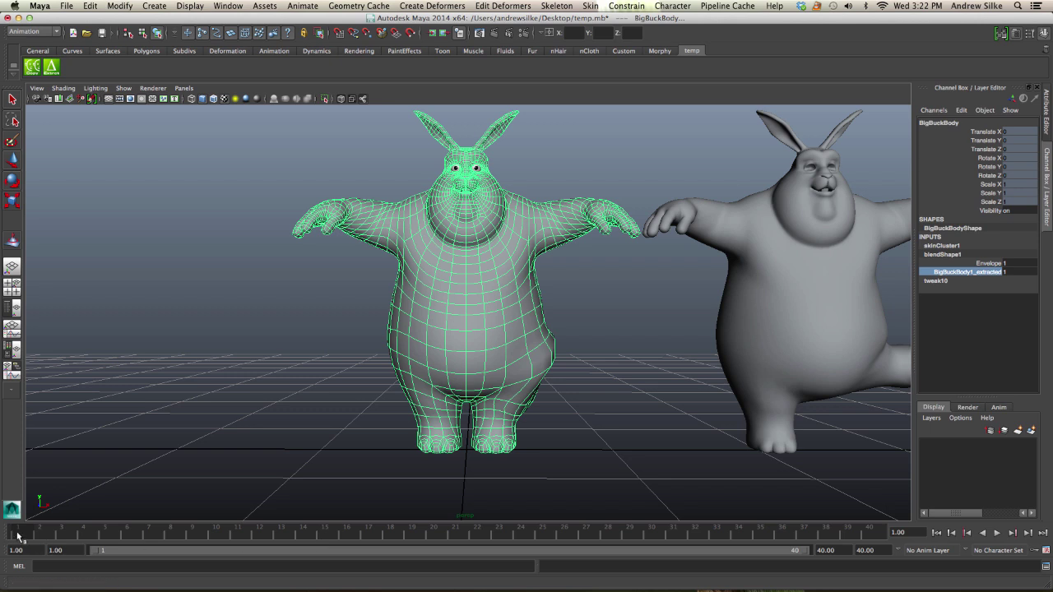
left_click_drag(19, 534, 972, 302)
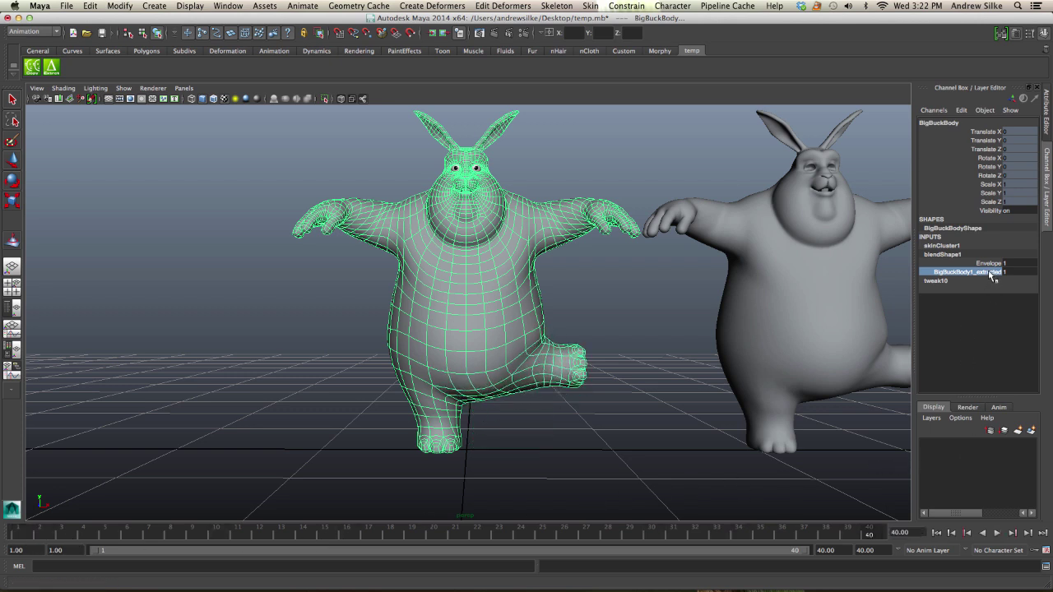
right_click(991, 275)
left_click(981, 300)
- Lower the BigBuckBody1_extracted weight to 0 at frame 1 and key it
left_click_drag(866, 536, 3, 574)
middle_click_drag(552, 409, 352, 430)
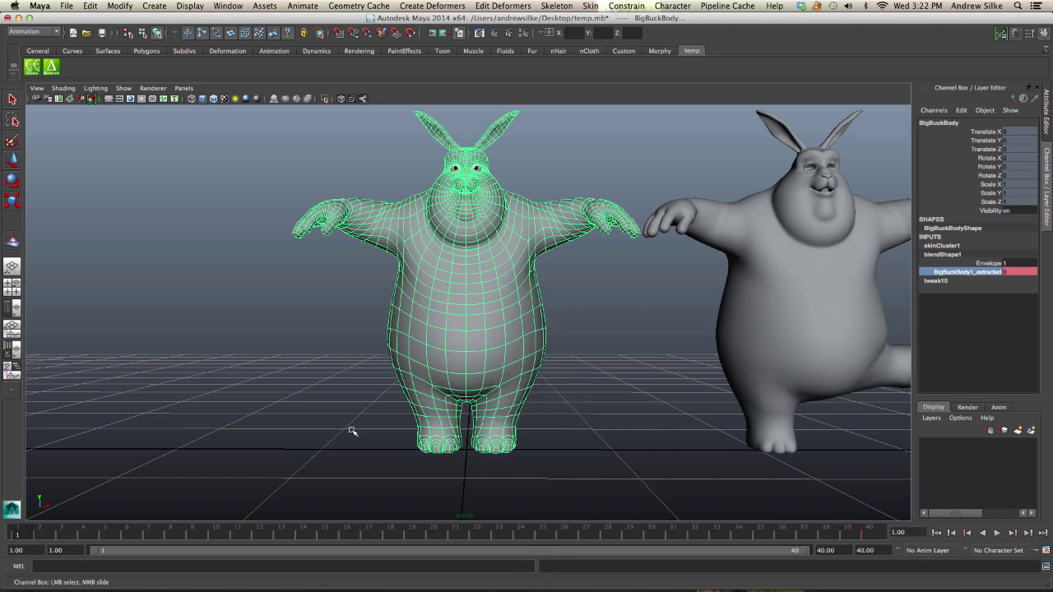
right_click(985, 274)
left_click(967, 290)
- Show the Graph Editor below the viewport and examine the blend shape weight's animation curve
left_click_drag(701, 349, 703, 345, "alt")
key("space")
left_click_drag(606, 246, 546, 247)
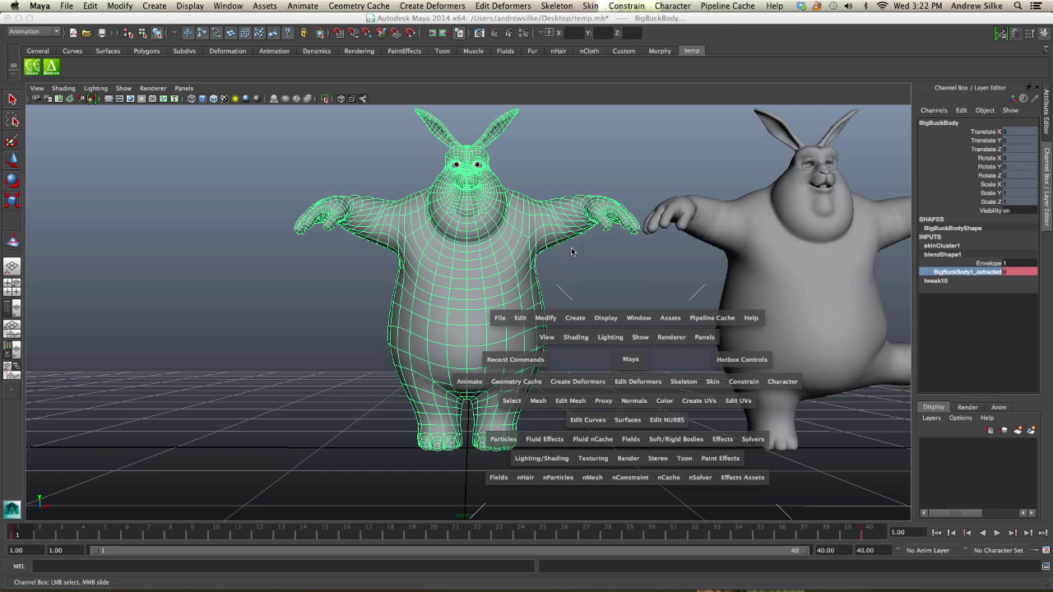
middle_click_drag(594, 357, 557, 360, "alt")
key("a")
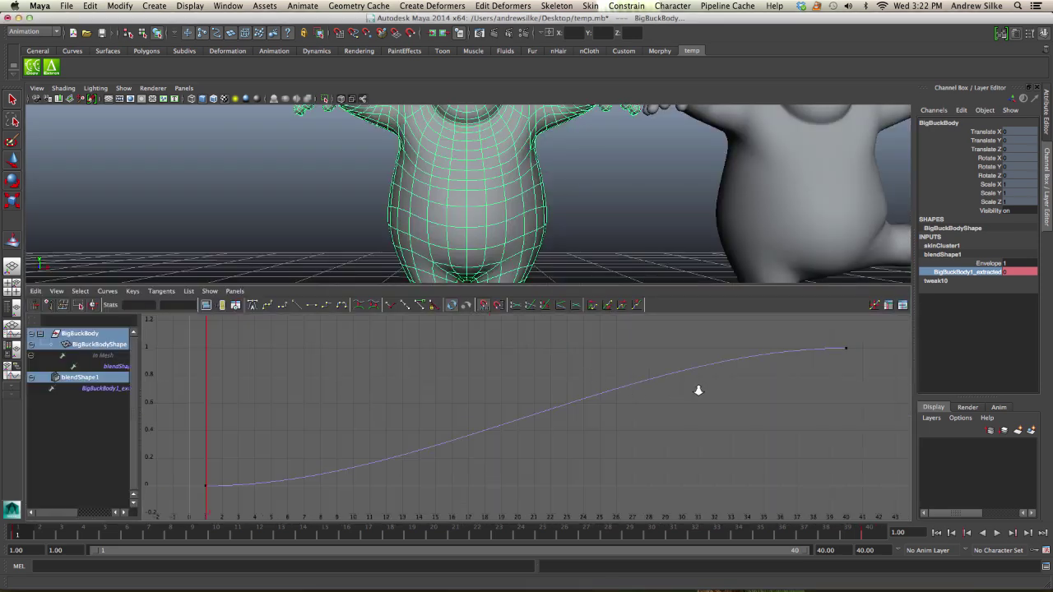
right_click_drag(698, 390, 326, 408, "alt")
left_click_drag(645, 381, 309, 494)
- Switch to wireframe display, select the left thigh joint and examine its rotation curves in the Graph Editor
middle_click_drag(551, 200, 564, 199, "alt")
key("4")
middle_click_drag(536, 259, 566, 186, "alt")
right_click_drag(578, 192, 605, 205, "alt")
left_click_drag(604, 205, 643, 192)
left_click(521, 191)
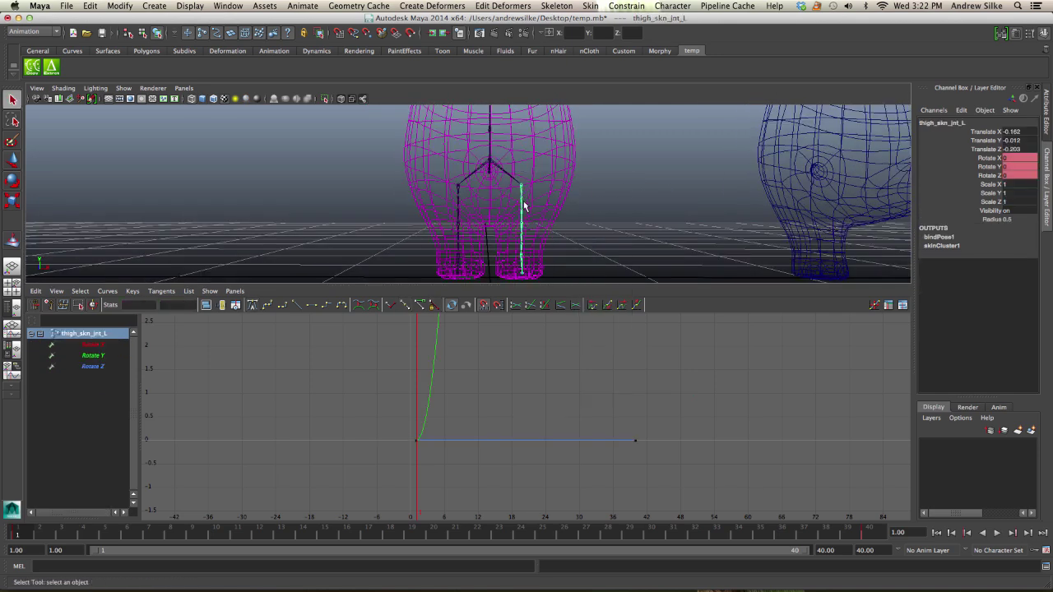
key("f")
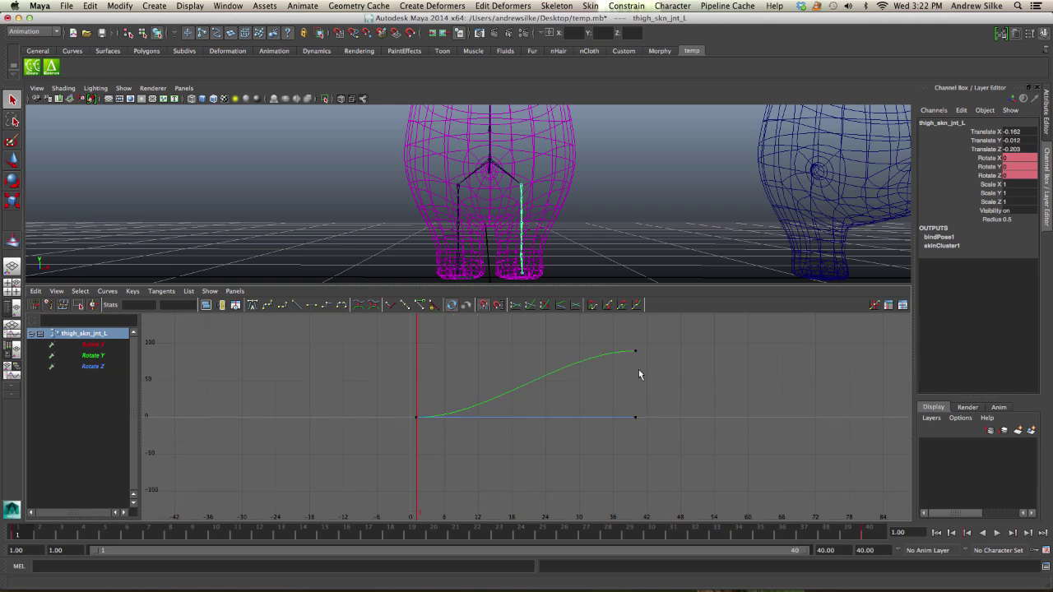
- Deselect the thigh joint and restore the shaded, full-size perspective view with the joints hidden
left_click(635, 206)
key("5")
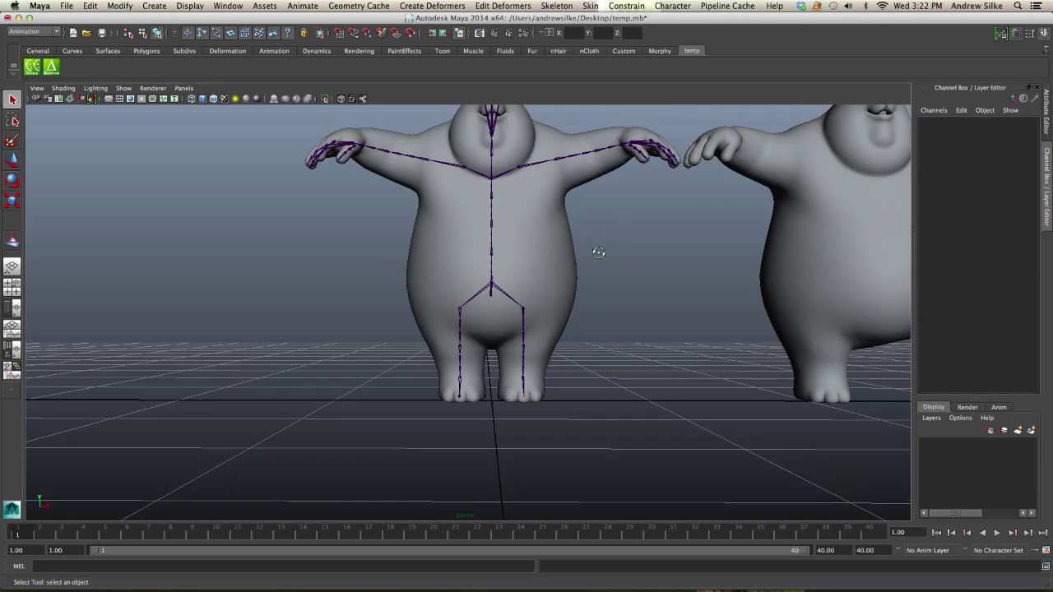
mouse_move(595, 250)
left_mouse_down("alt")
mouse_move(588, 258)
mouse_move(653, 232)
left_mouse_up("alt")
left_click_drag(638, 249, 630, 236, "alt")
middle_click_drag(630, 236, 613, 281, "alt")
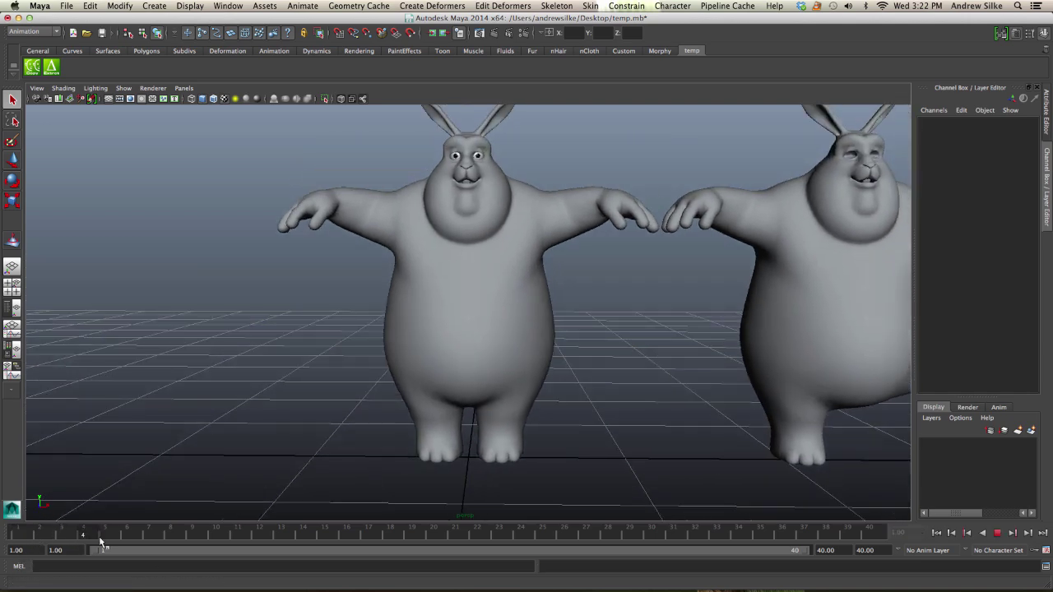
- Scrub the leg raise through to frame 40 and compare the corrected body with the sculpted duplicate
left_click_drag(100, 539, 897, 486)
left_click_drag(739, 429, 747, 414, "alt")
right_click_drag(746, 414, 613, 423, "alt")
left_click_drag(613, 423, 616, 430, "alt")
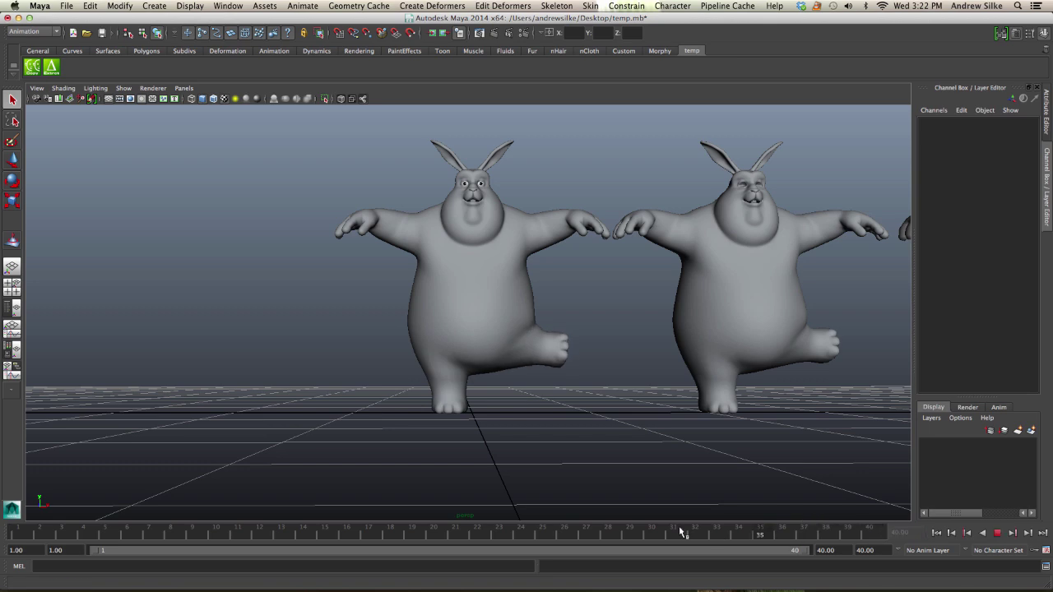
left_click_drag(288, 534, 875, 500)
left_click_drag(632, 359, 548, 377, "alt")
mouse_move(553, 329)
left_mouse_down("alt")
mouse_move(483, 375)
mouse_move(362, 381)
mouse_move(341, 293)
mouse_move(460, 348)
mouse_move(540, 344)
left_mouse_up("alt")
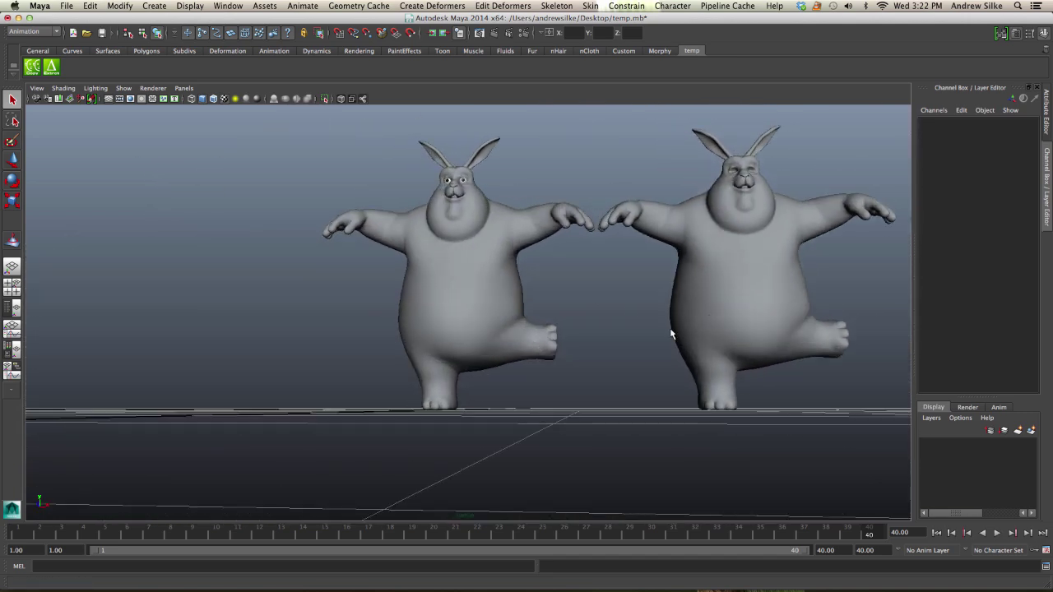
- Inspect the corrected hip up close while scrubbing between frames 1 and 40, ending at the rest pose on frame 1
left_click_drag(670, 333, 667, 365, "alt")
middle_click_drag(563, 370, 660, 374, "alt")
right_click_drag(660, 374, 658, 379, "alt")
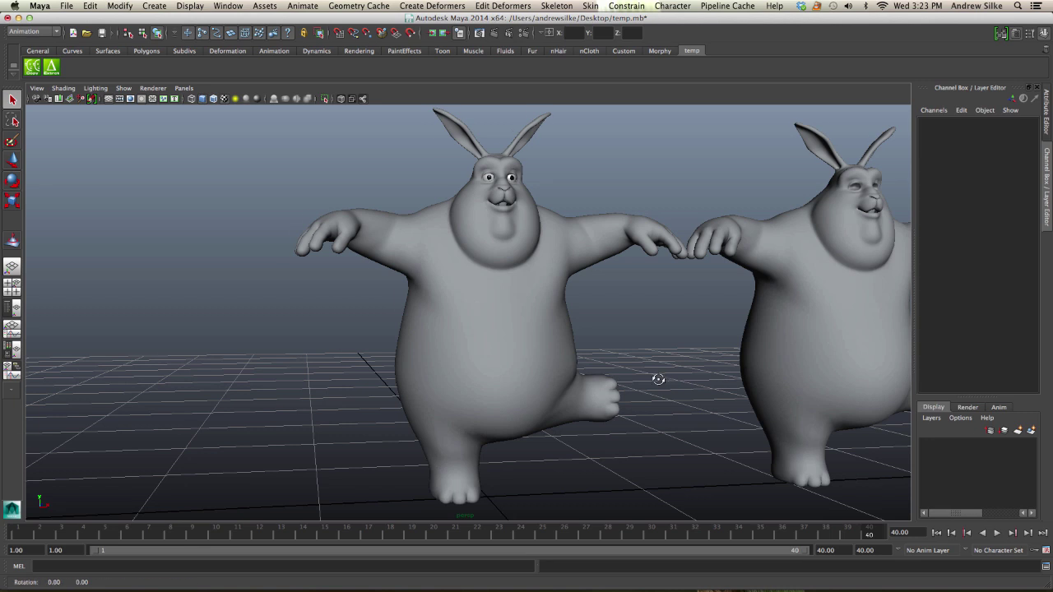
left_click_drag(659, 380, 652, 375, "alt")
left_click(213, 534)
mouse_move(214, 534)
left_mouse_down()
mouse_move(1, 545)
mouse_move(630, 518)
mouse_move(877, 533)
mouse_move(28, 534)
left_mouse_up()
left_click_drag(166, 540, 840, 562)
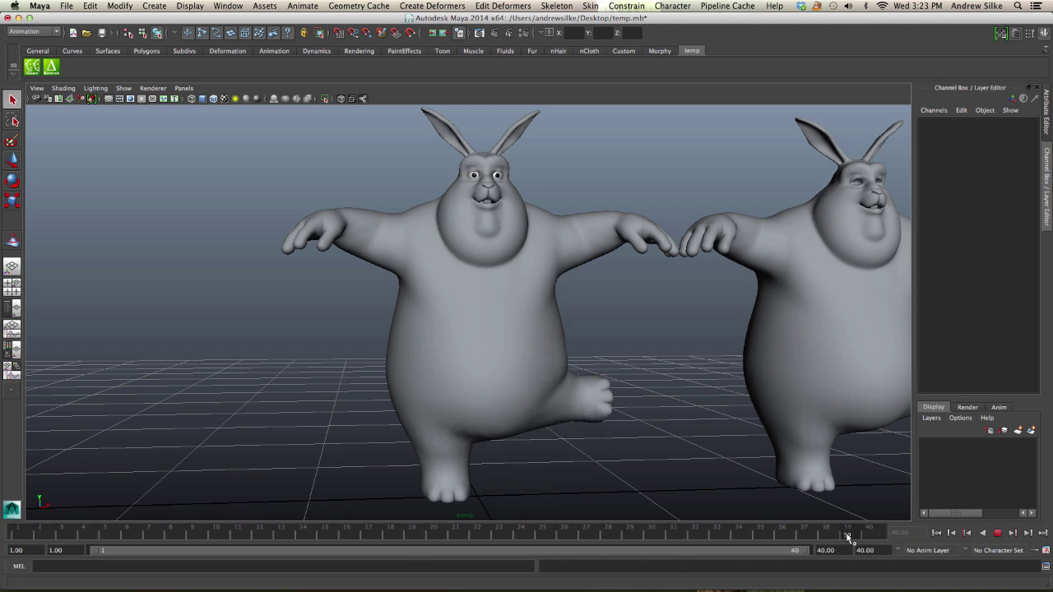
left_click_drag(300, 437, 300, 438, "alt")
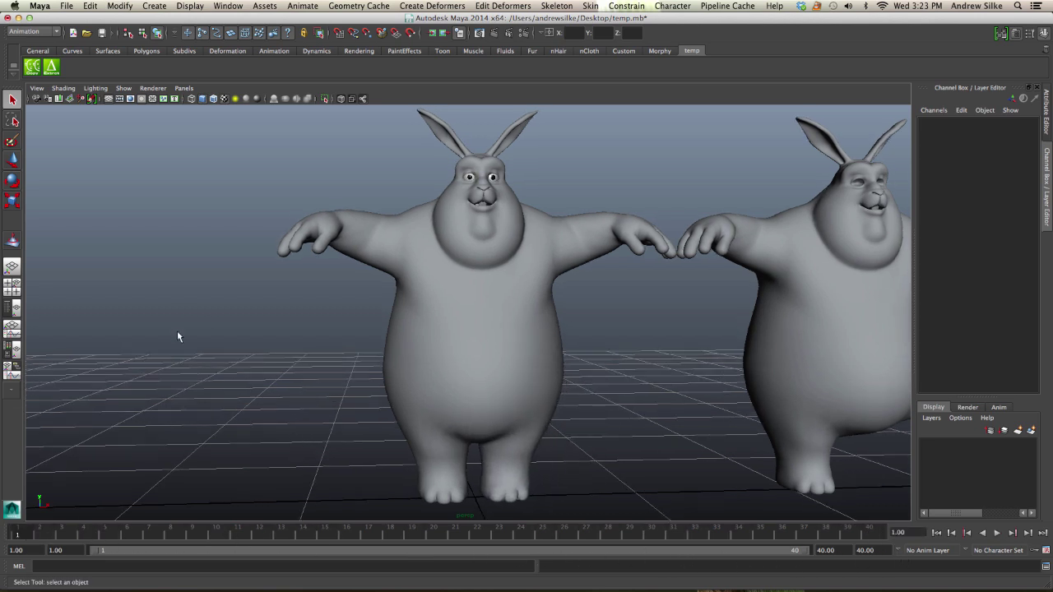
left_click_drag(218, 306, 211, 306, "alt")
left_click_drag(344, 300, 345, 299, "alt")
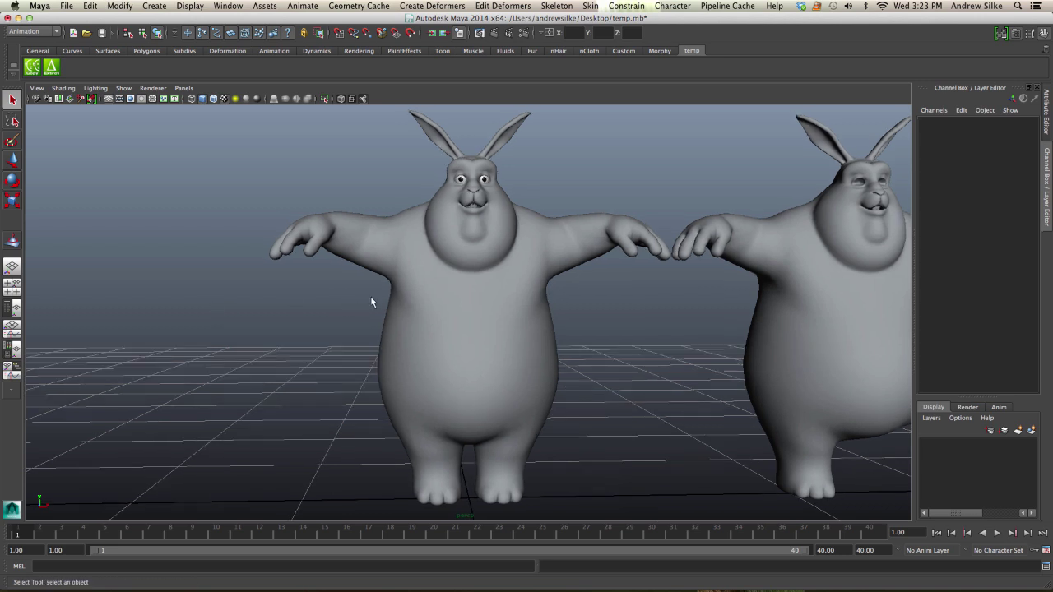